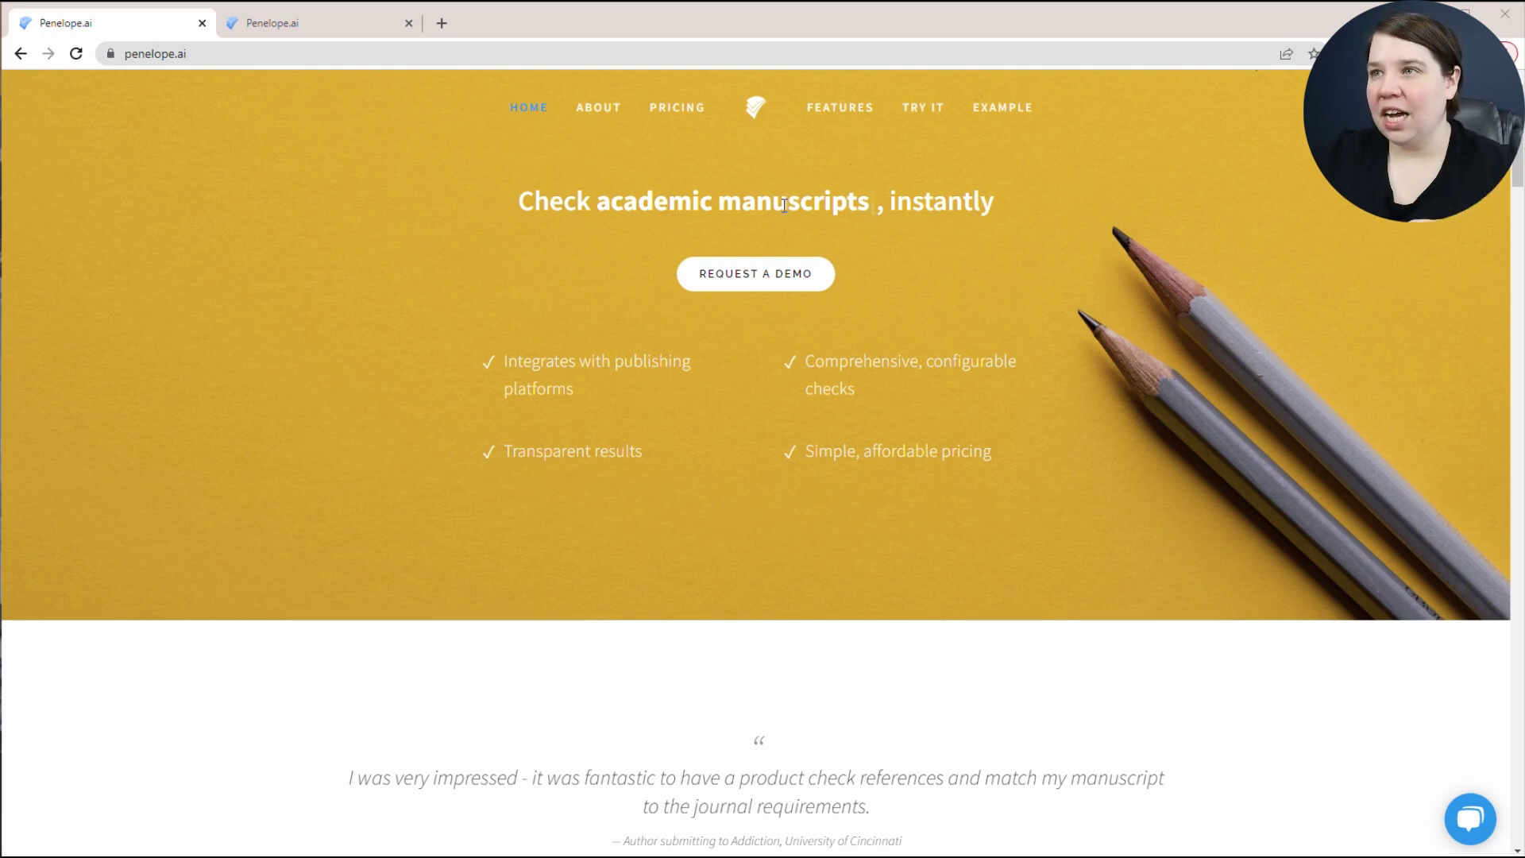
- Open the Try It page and start the free manuscript check to reach its manuscript upload form
{"action": "left_click", "coordinate": [920, 111]}
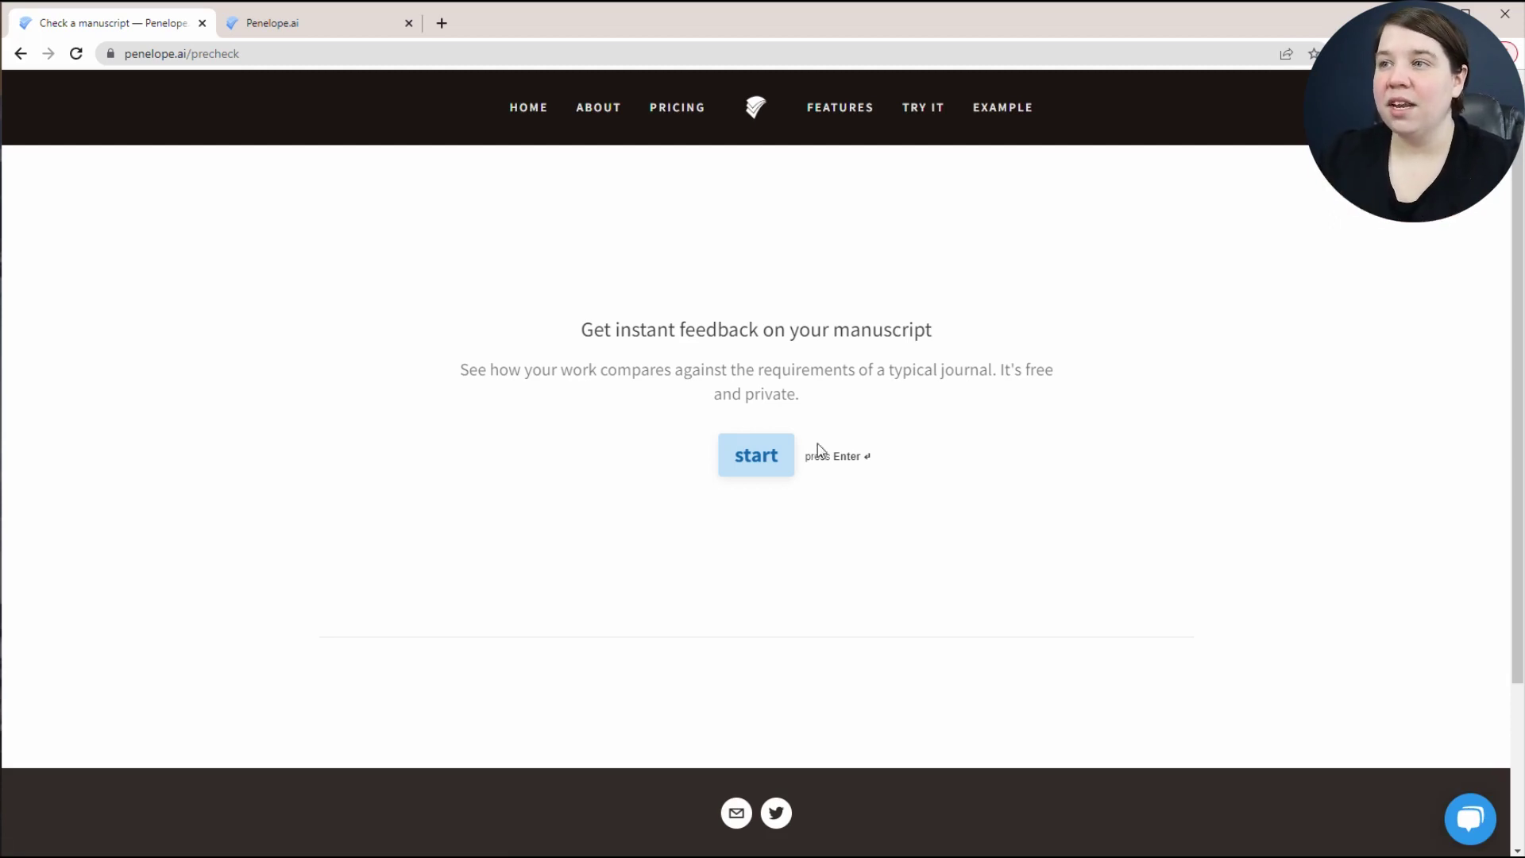
{"action": "left_click", "coordinate": [754, 457]}
{"action": "scroll", "coordinate": [726, 328], "scroll_direction": "down", "scroll_amount": 2}
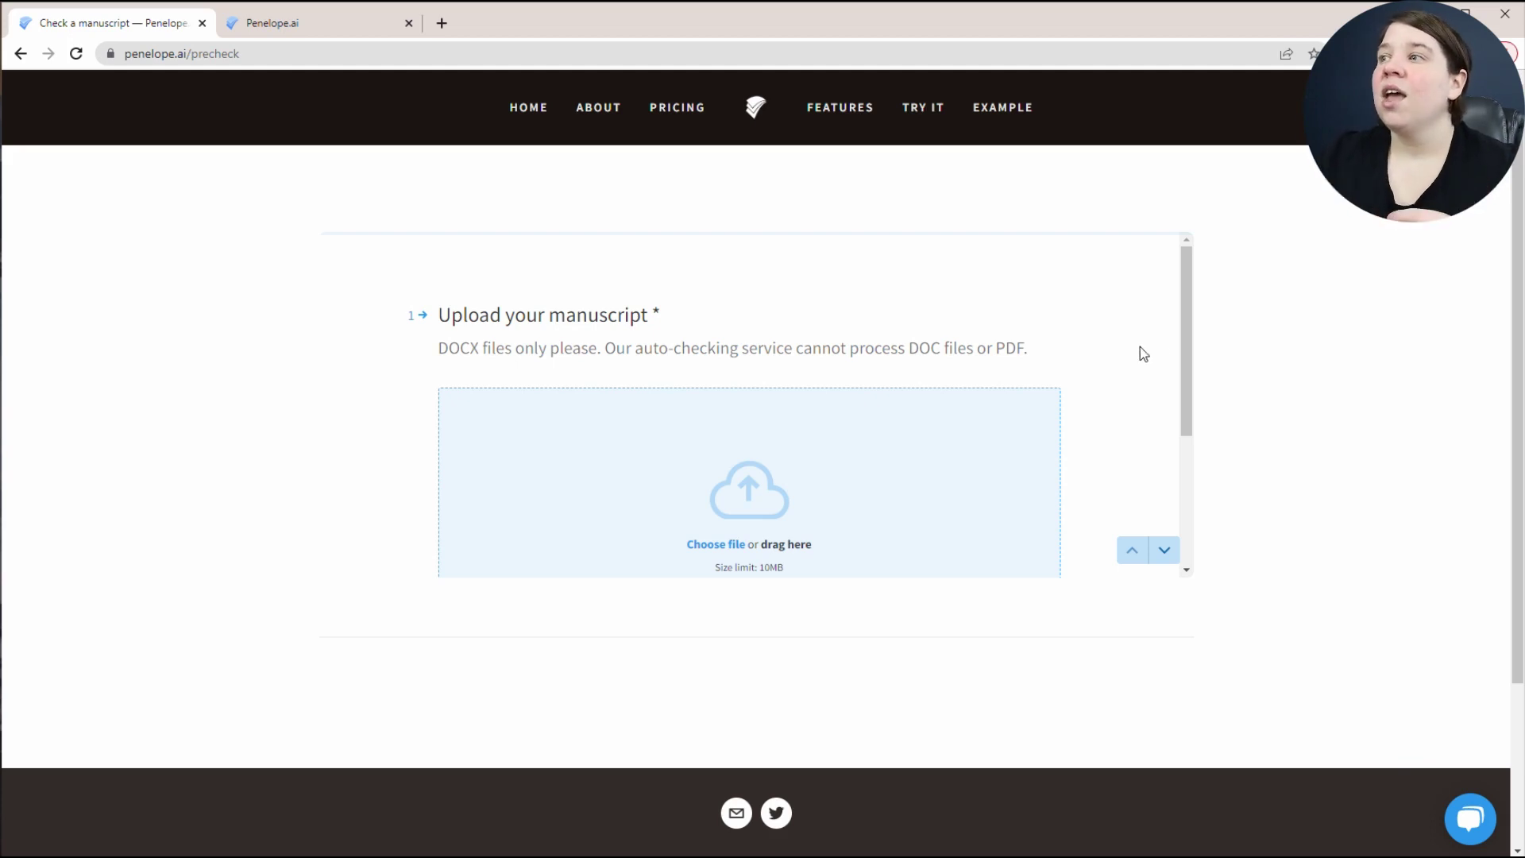
{"action": "left_click_drag", "start_coordinate": [1192, 354], "coordinate": [1169, 332]}
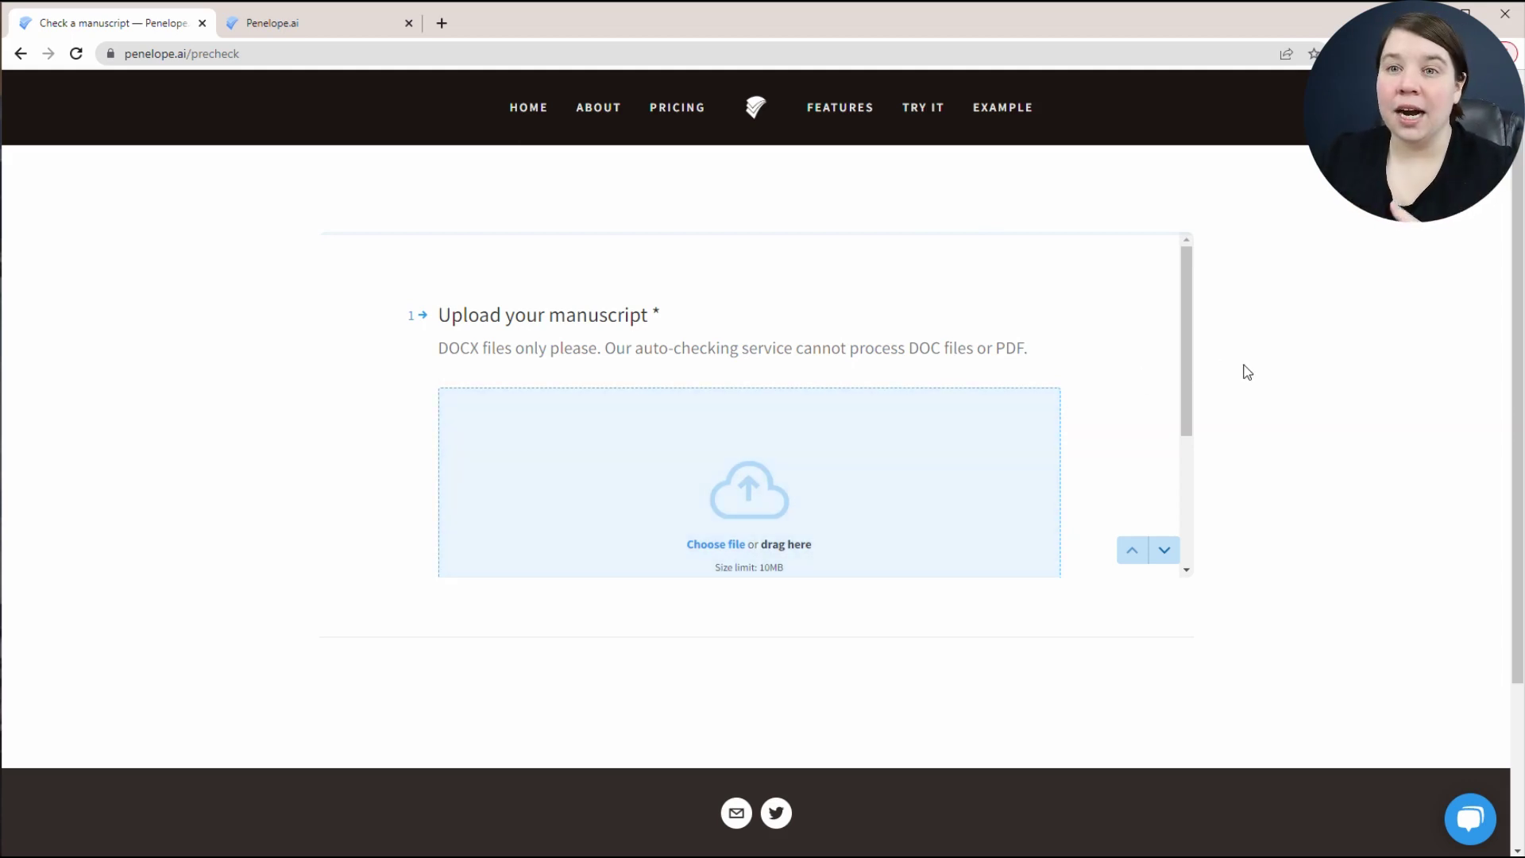
- Switch to the open Penelope.ai results page and review the summary list of flagged checks alongside the manuscript preview
{"action": "left_click", "coordinate": [300, 23]}
{"action": "scroll", "coordinate": [1048, 314], "scroll_direction": "down", "scroll_amount": 9}
{"action": "scroll", "coordinate": [844, 182], "scroll_direction": "up", "scroll_amount": 9}
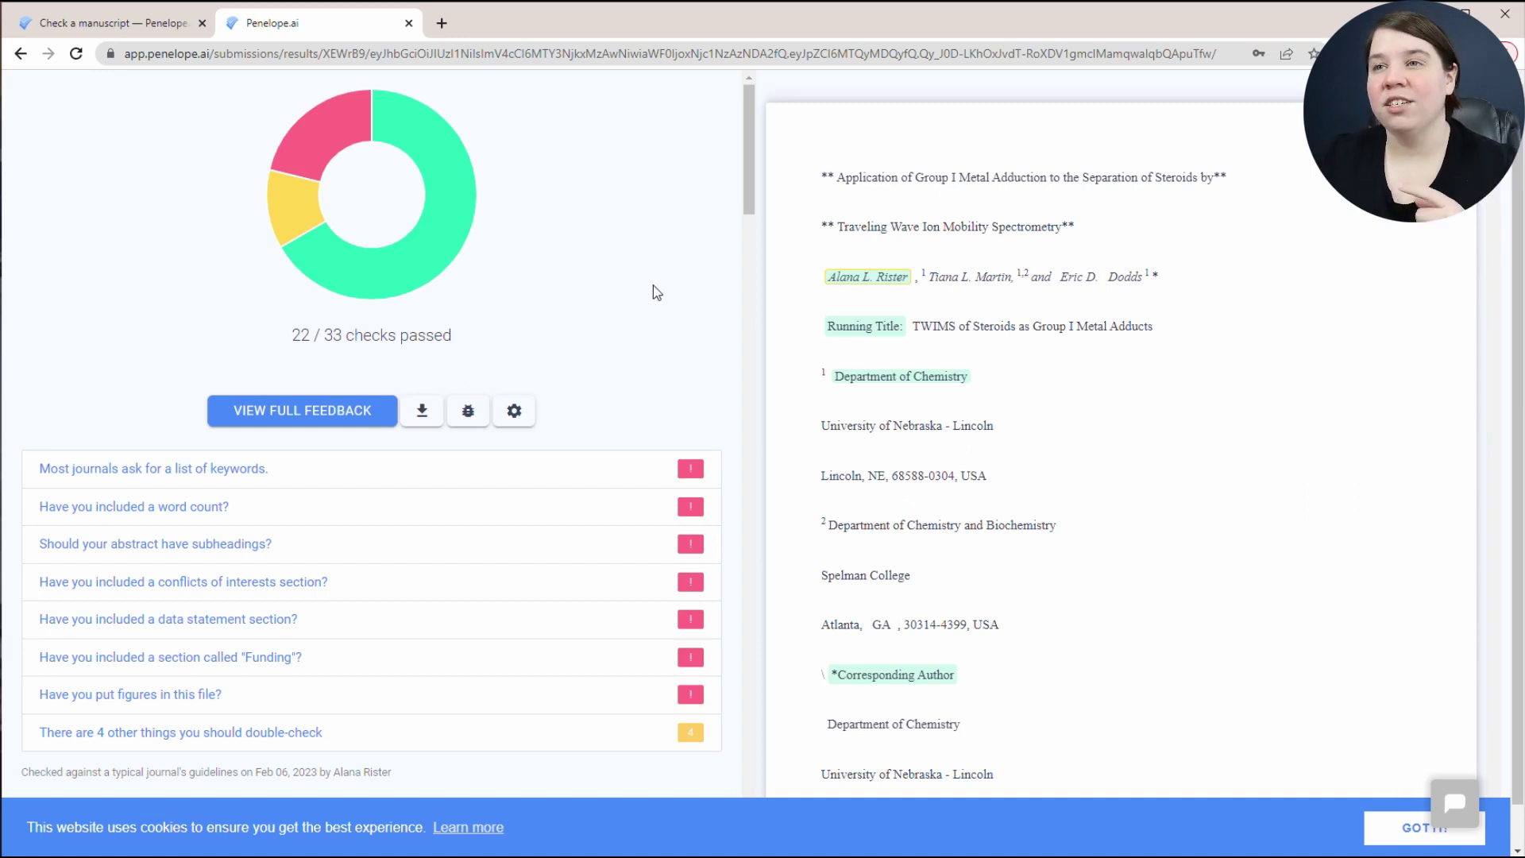
{"action": "scroll", "coordinate": [656, 299], "scroll_direction": "down", "scroll_amount": 2}
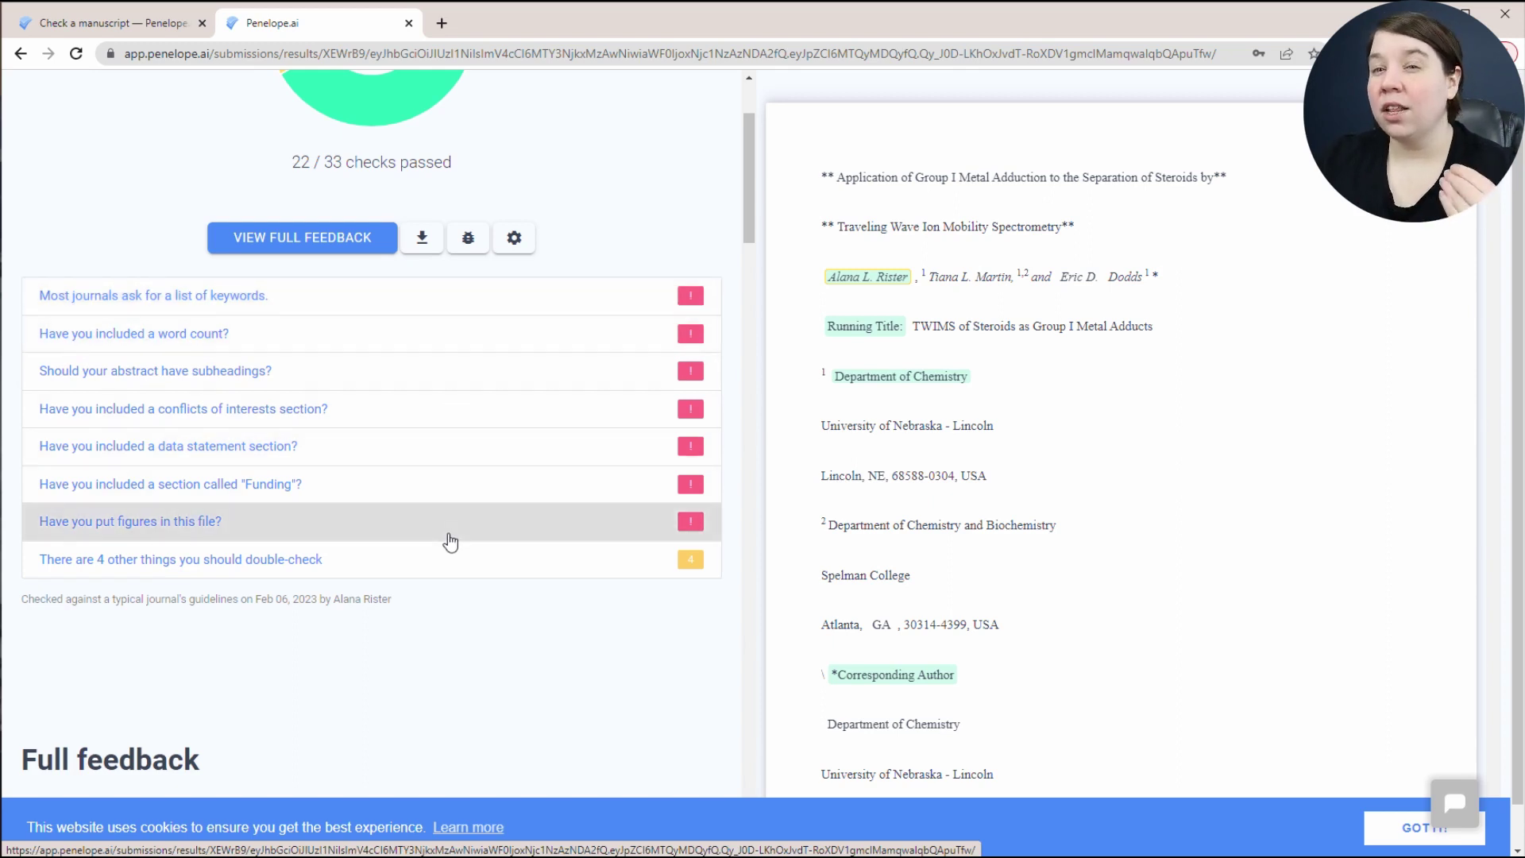
{"action": "scroll", "coordinate": [450, 542], "scroll_direction": "down", "scroll_amount": 4}
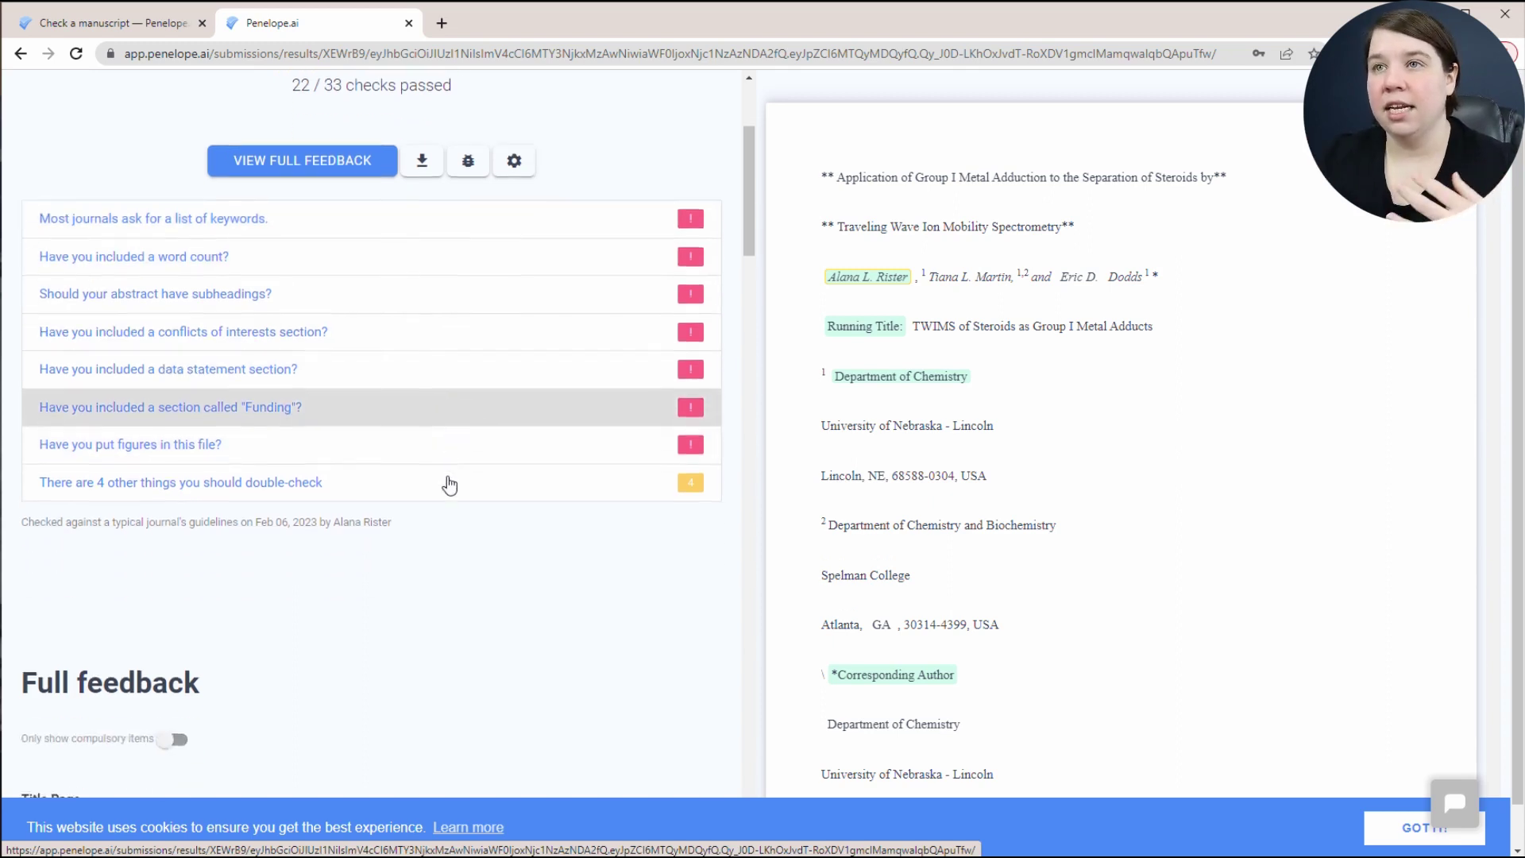
{"action": "scroll", "coordinate": [387, 554], "scroll_direction": "up", "scroll_amount": 5}
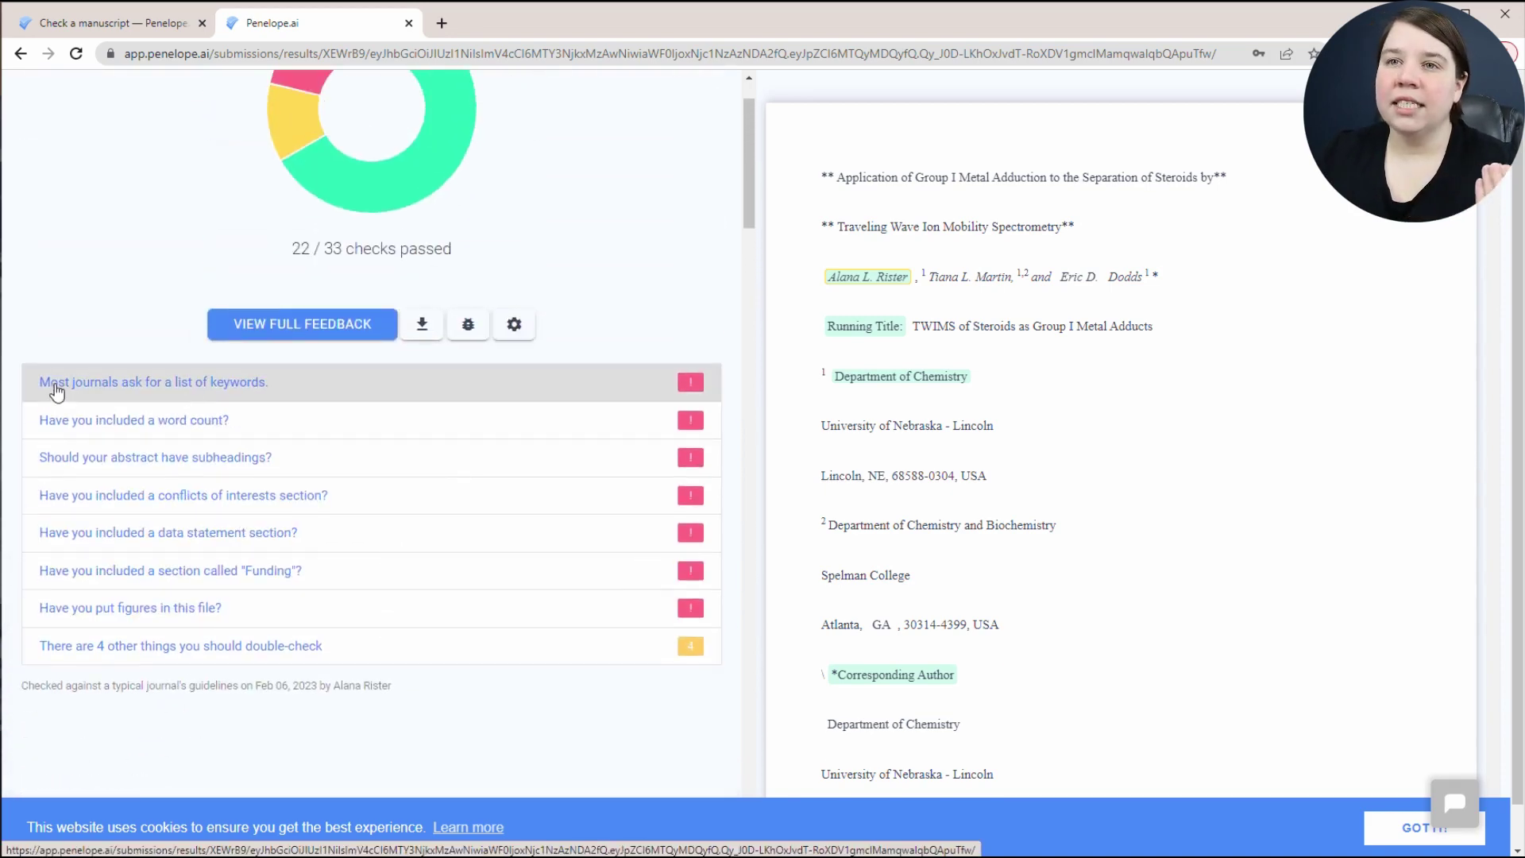
{"action": "scroll", "coordinate": [1008, 351], "scroll_direction": "down", "scroll_amount": 6}
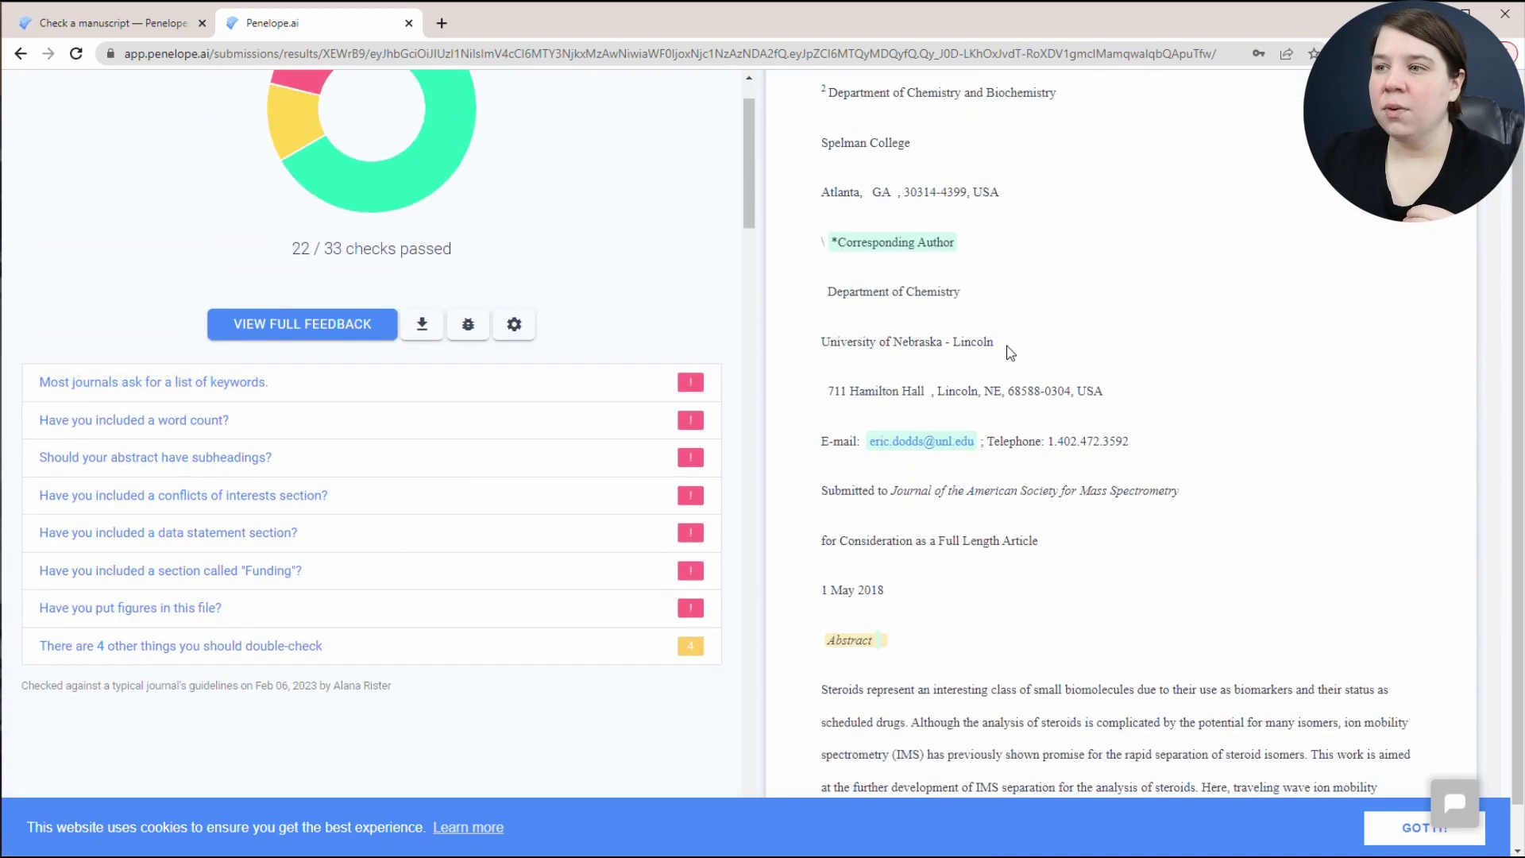
{"action": "scroll", "coordinate": [1014, 379], "scroll_direction": "up", "scroll_amount": 6}
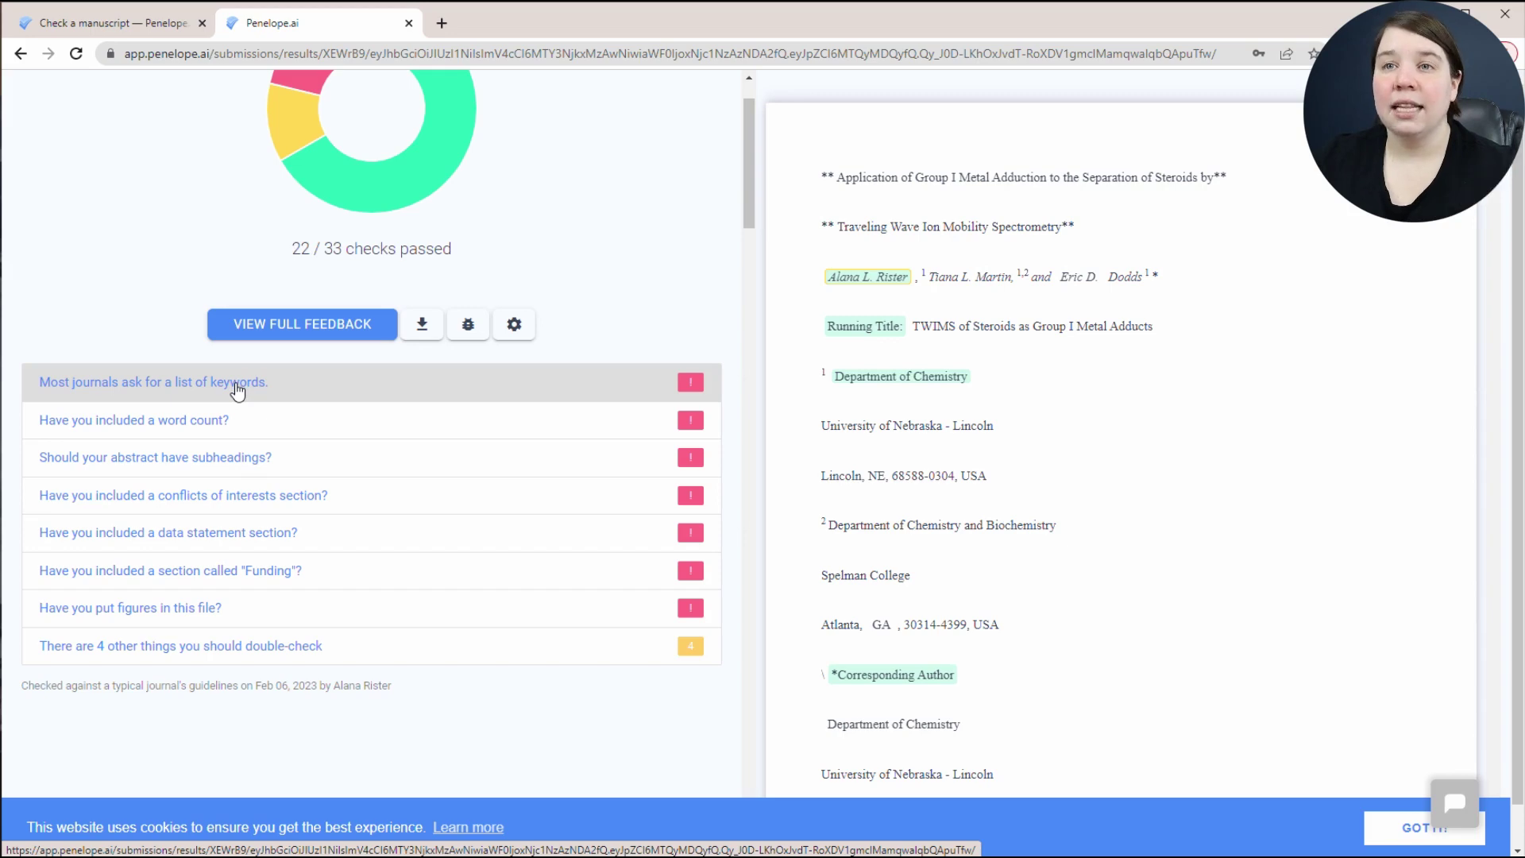
- Open the detailed feedback for the word count check, return to the summary, and skim the manuscript preview down to its references
{"action": "left_click", "coordinate": [208, 421]}
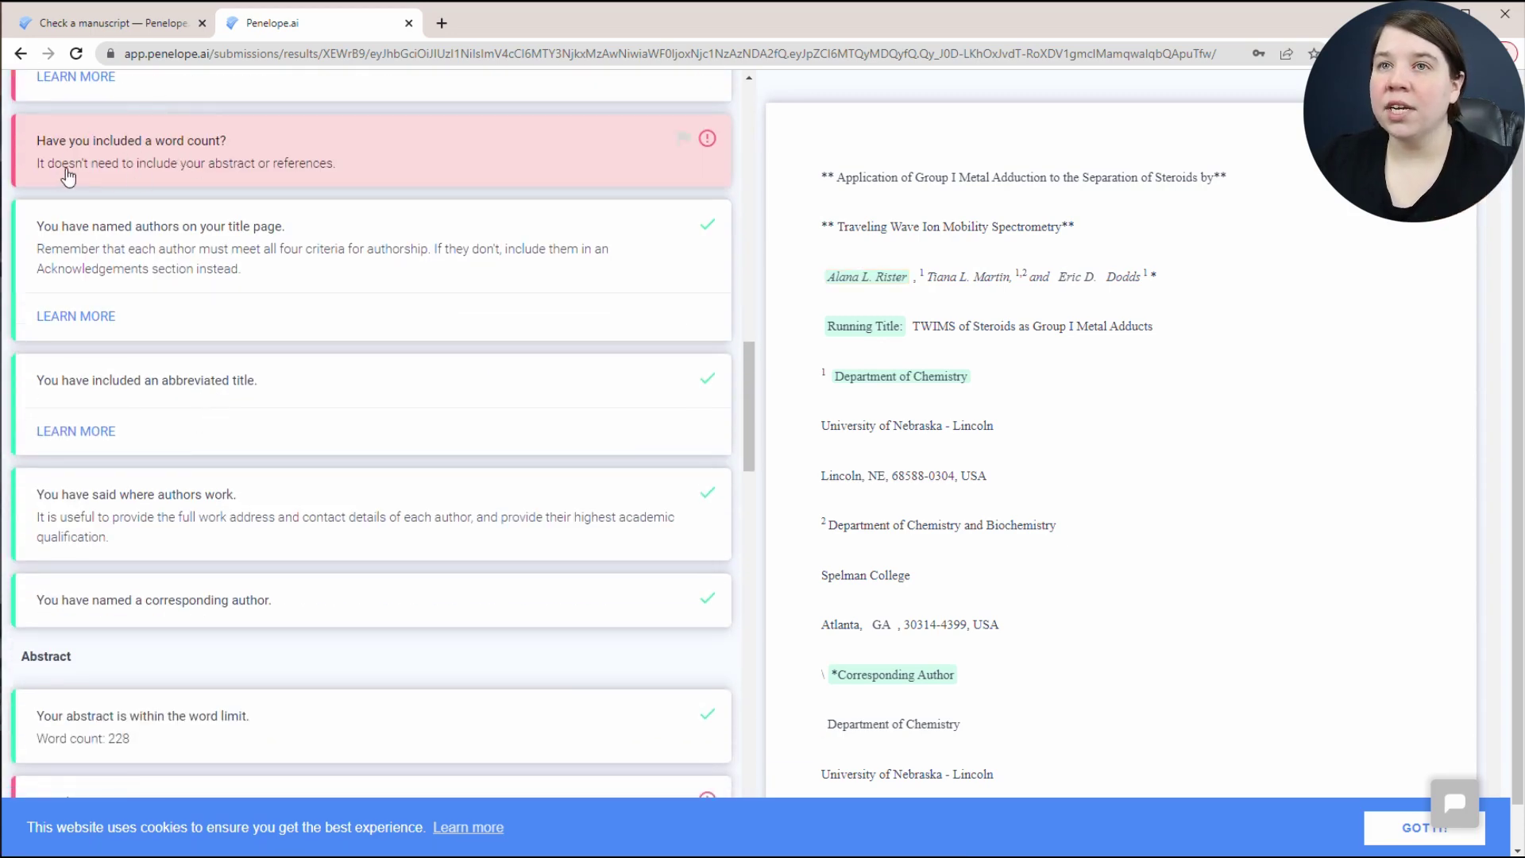
{"action": "left_click_drag", "start_coordinate": [747, 399], "coordinate": [748, 135]}
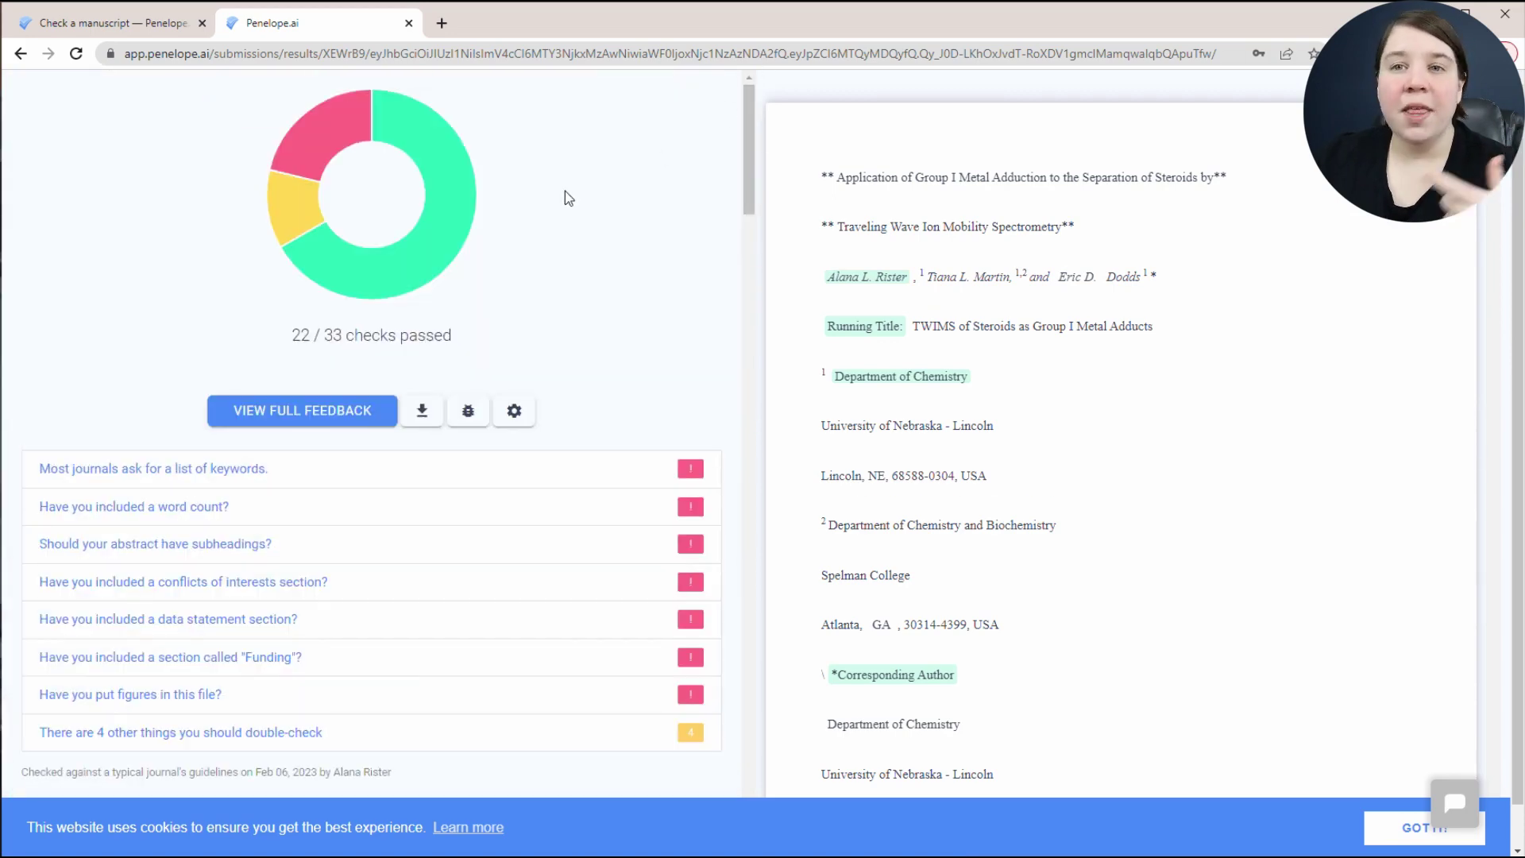
{"action": "scroll", "coordinate": [592, 286], "scroll_direction": "down", "scroll_amount": 4}
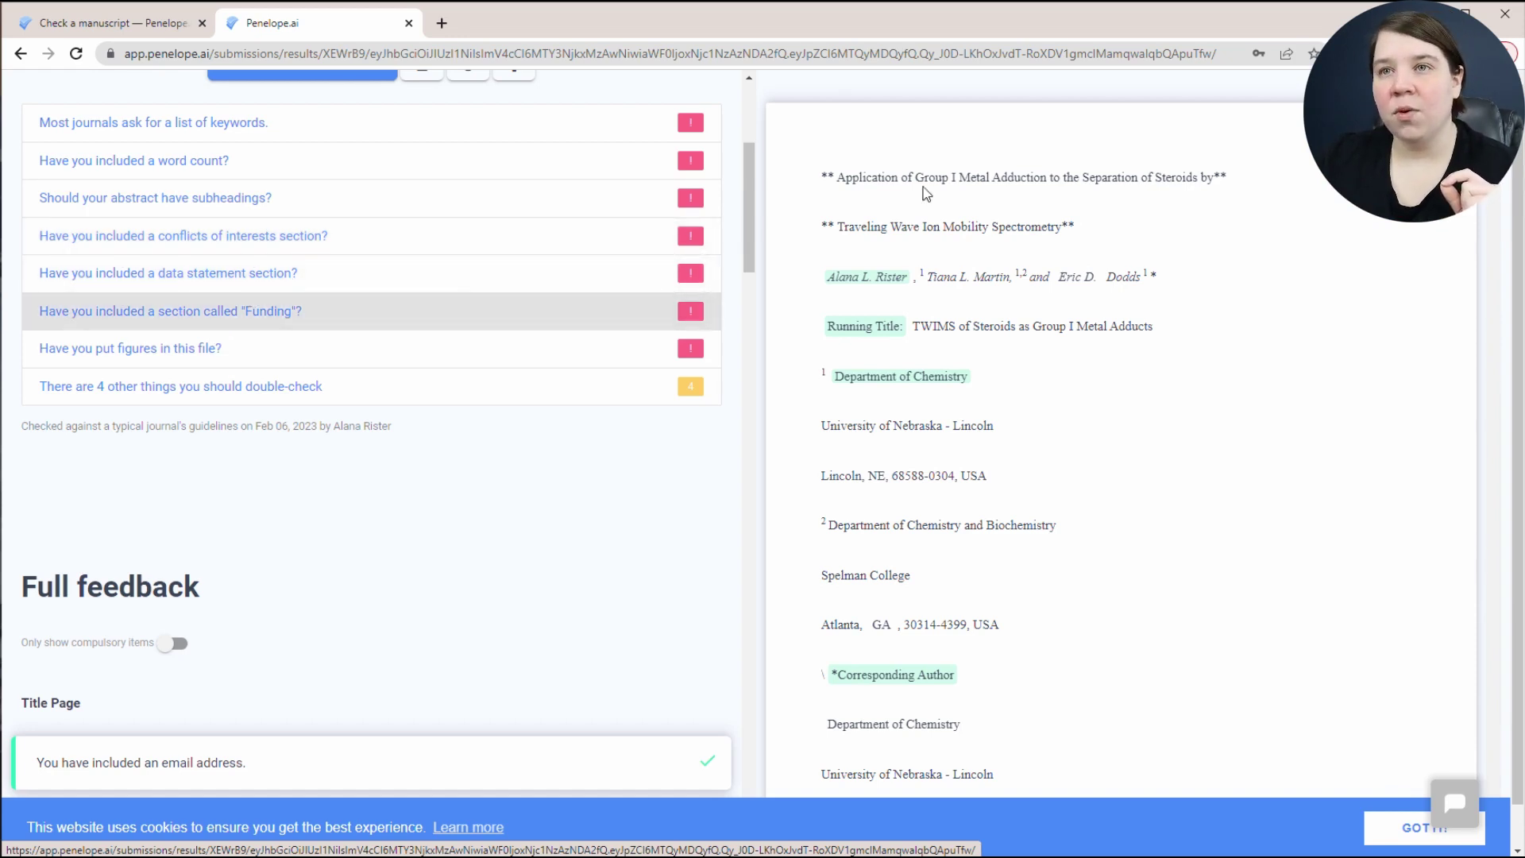
{"action": "scroll", "coordinate": [1469, 722], "scroll_direction": "down", "scroll_amount": 20}
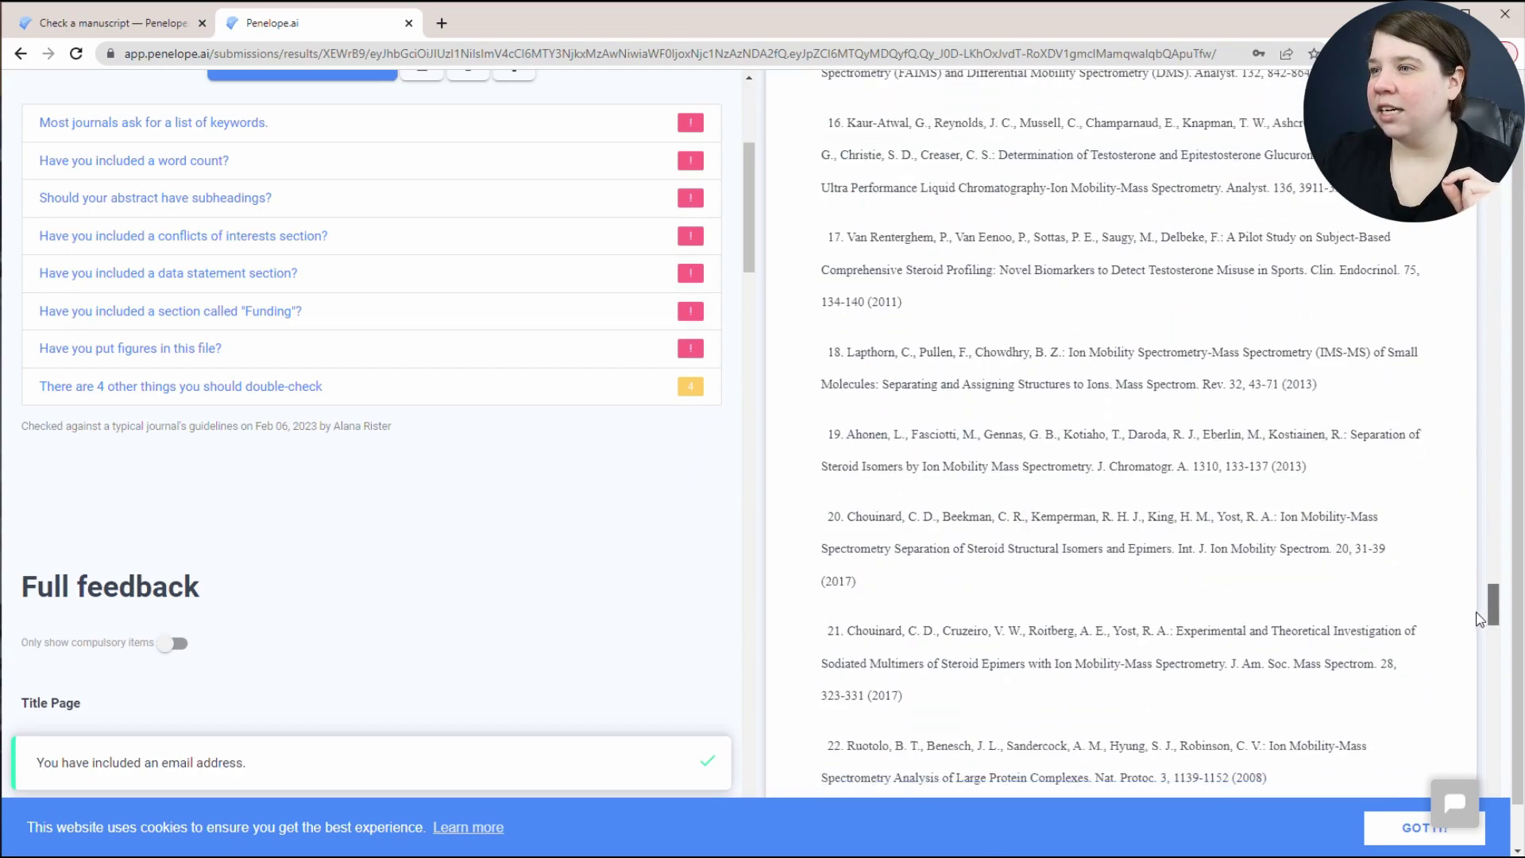
{"action": "scroll", "coordinate": [1477, 718], "scroll_direction": "up", "scroll_amount": 20}
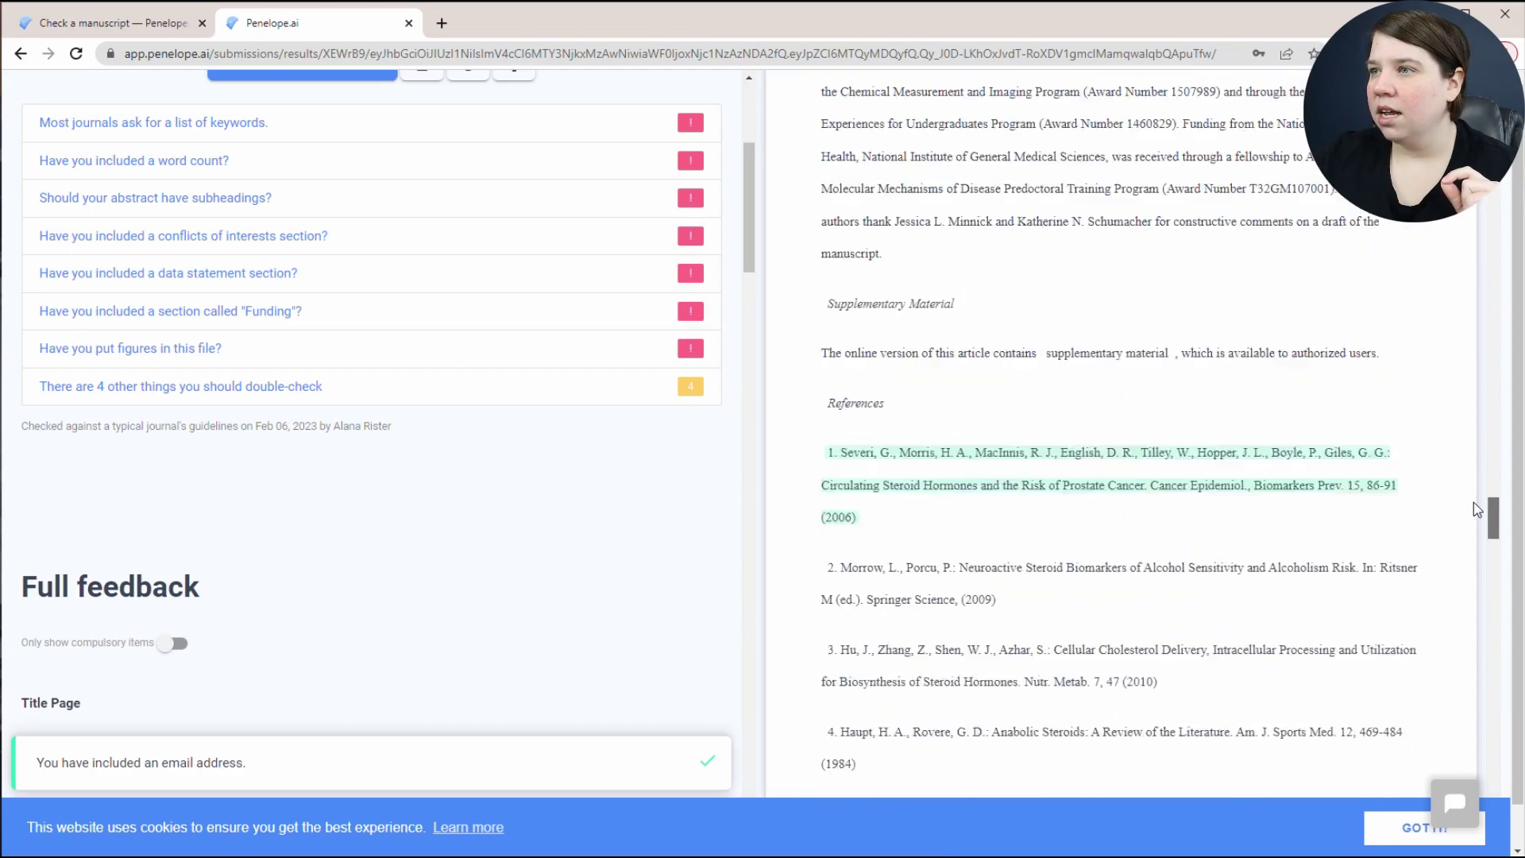
{"action": "scroll", "coordinate": [1112, 397], "scroll_direction": "up", "scroll_amount": 2}
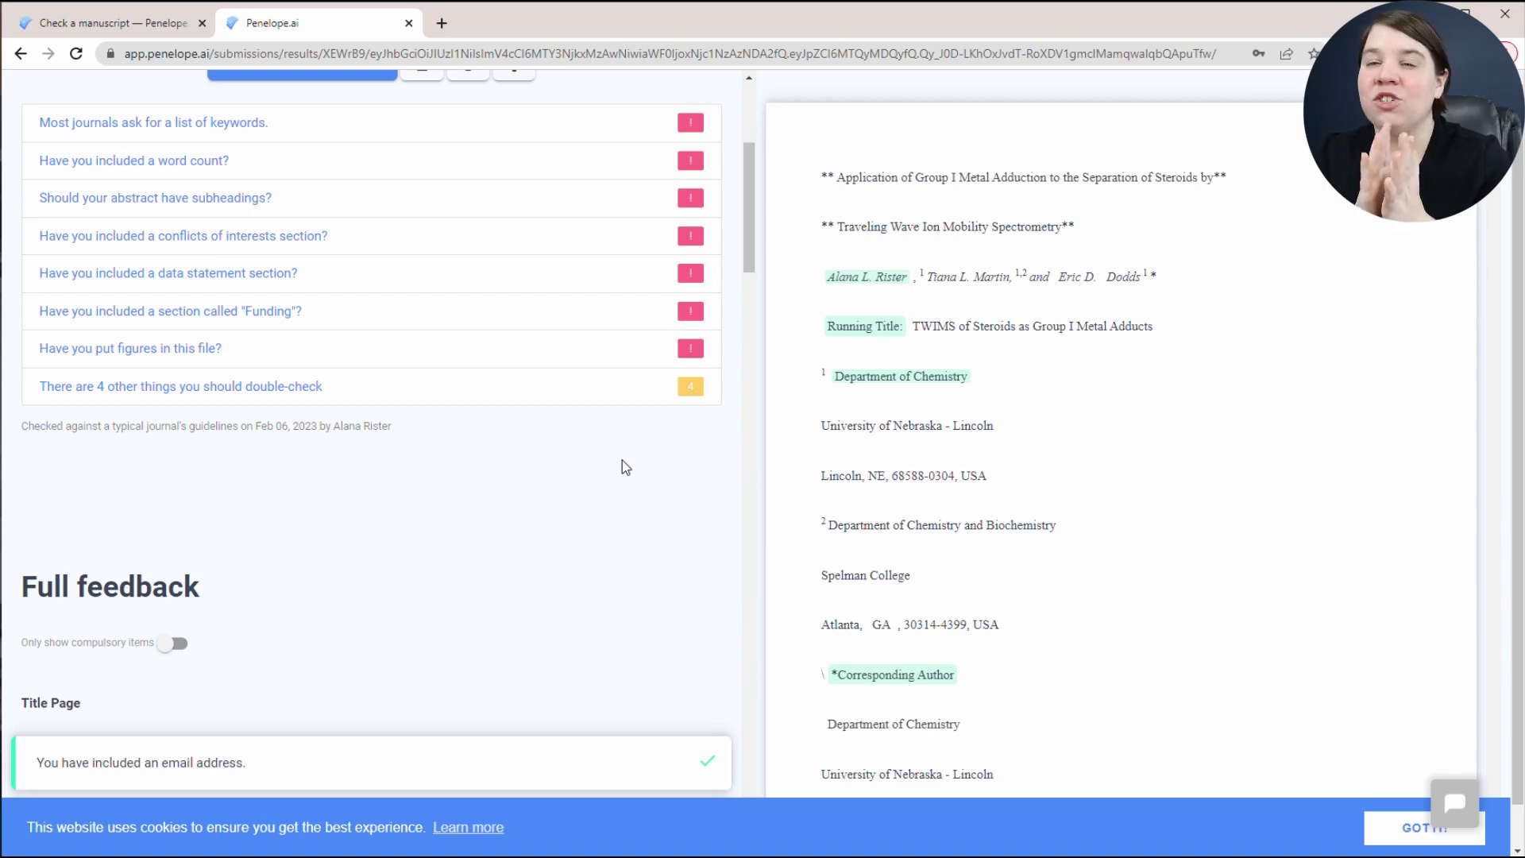
- Review the full feedback for the Title Page and Abstract, including author information, ORCID identifiers, keywords, word count and abstract subheadings
{"action": "scroll", "coordinate": [622, 469], "scroll_direction": "down", "scroll_amount": 7}
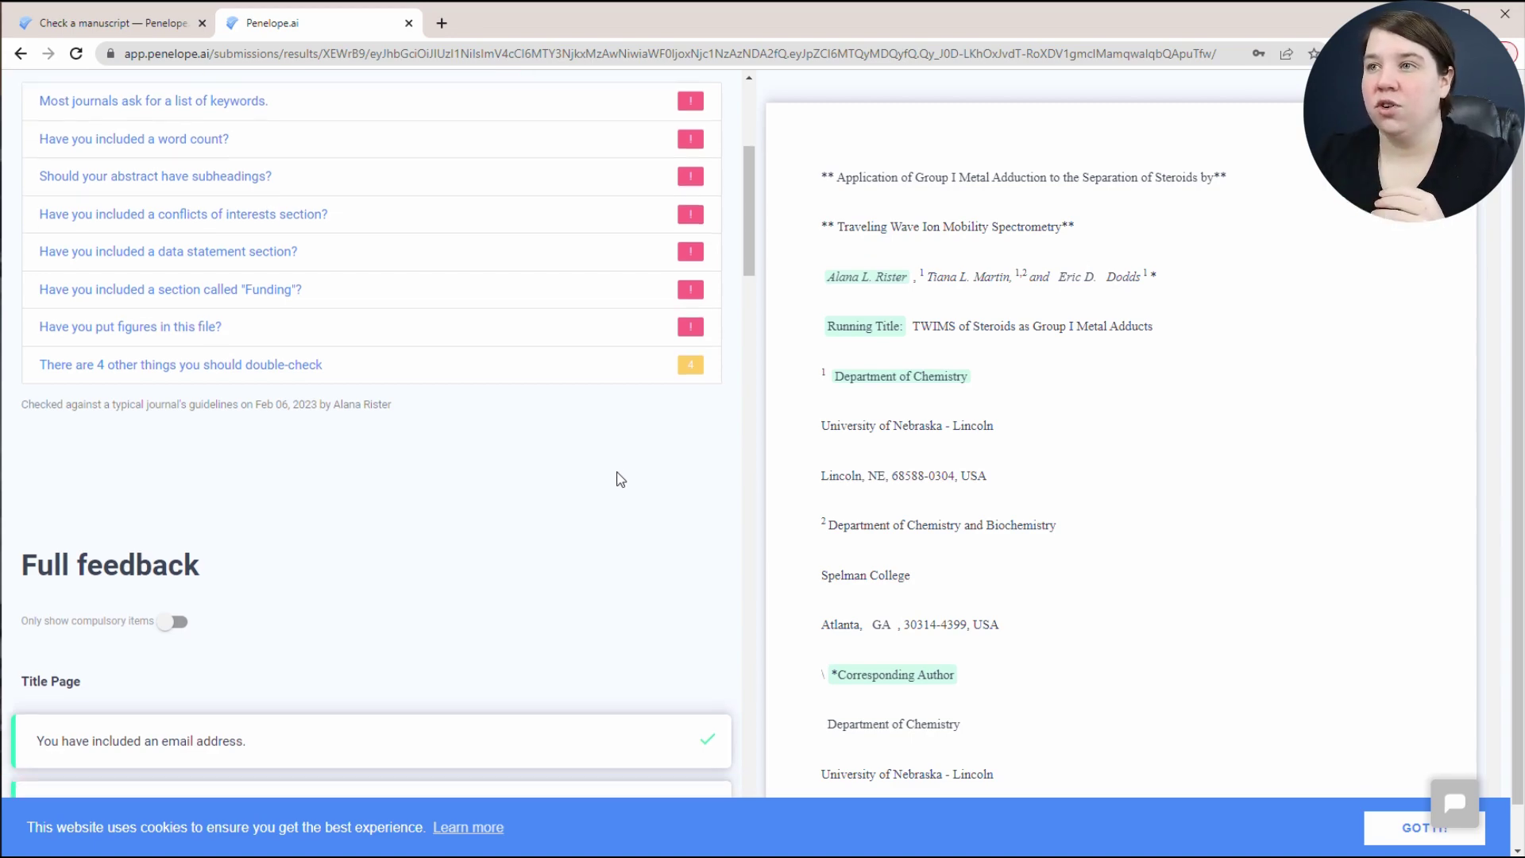
{"action": "scroll", "coordinate": [365, 309], "scroll_direction": "down", "scroll_amount": 2}
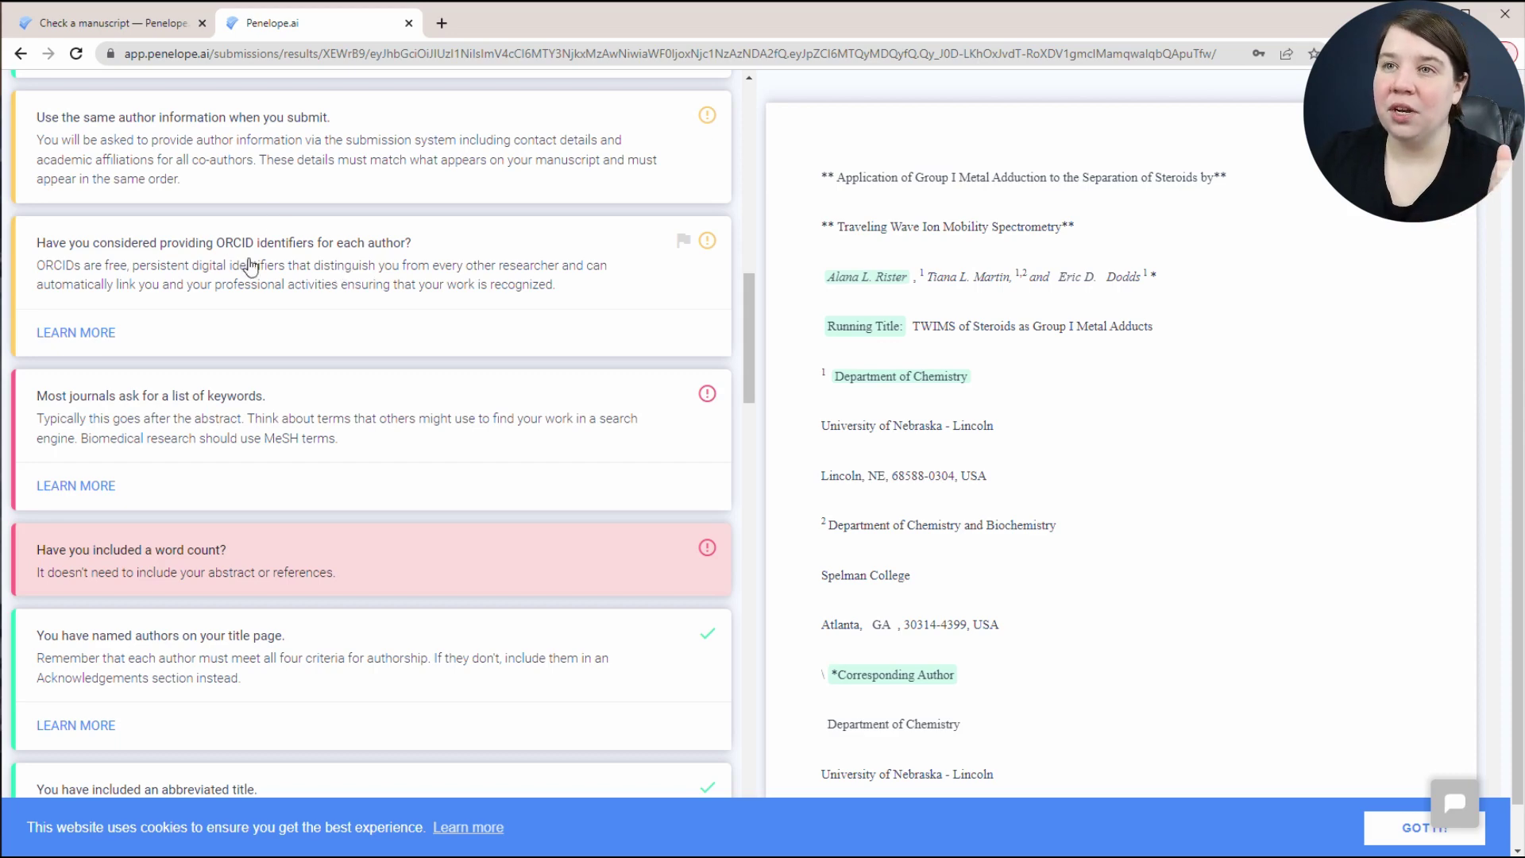
{"action": "scroll", "coordinate": [231, 270], "scroll_direction": "down", "scroll_amount": 2}
{"action": "scroll", "coordinate": [82, 231], "scroll_direction": "down", "scroll_amount": 4}
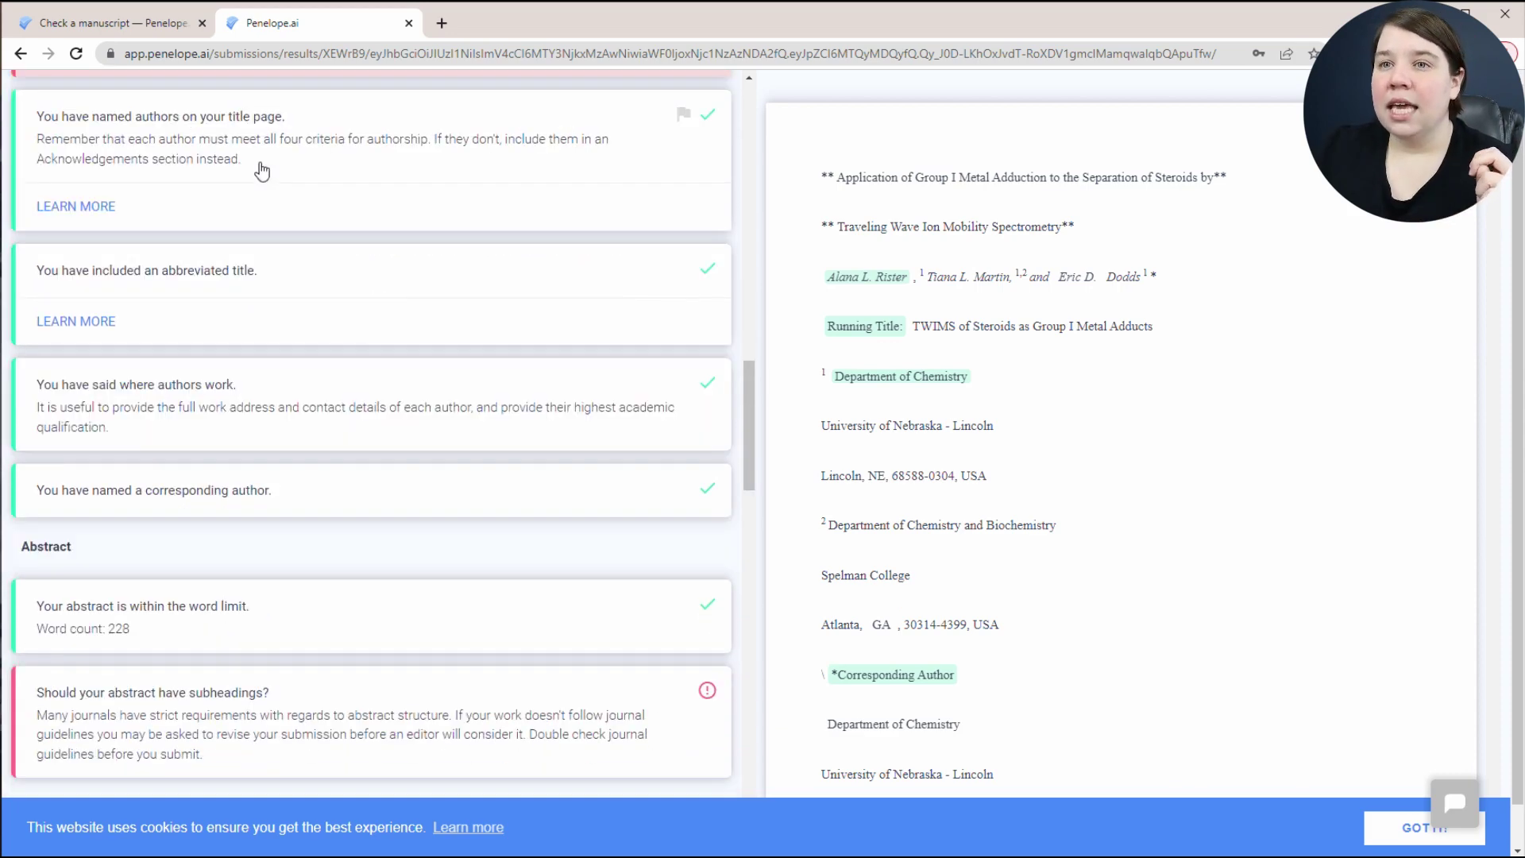
{"action": "scroll", "coordinate": [249, 221], "scroll_direction": "down", "scroll_amount": 4}
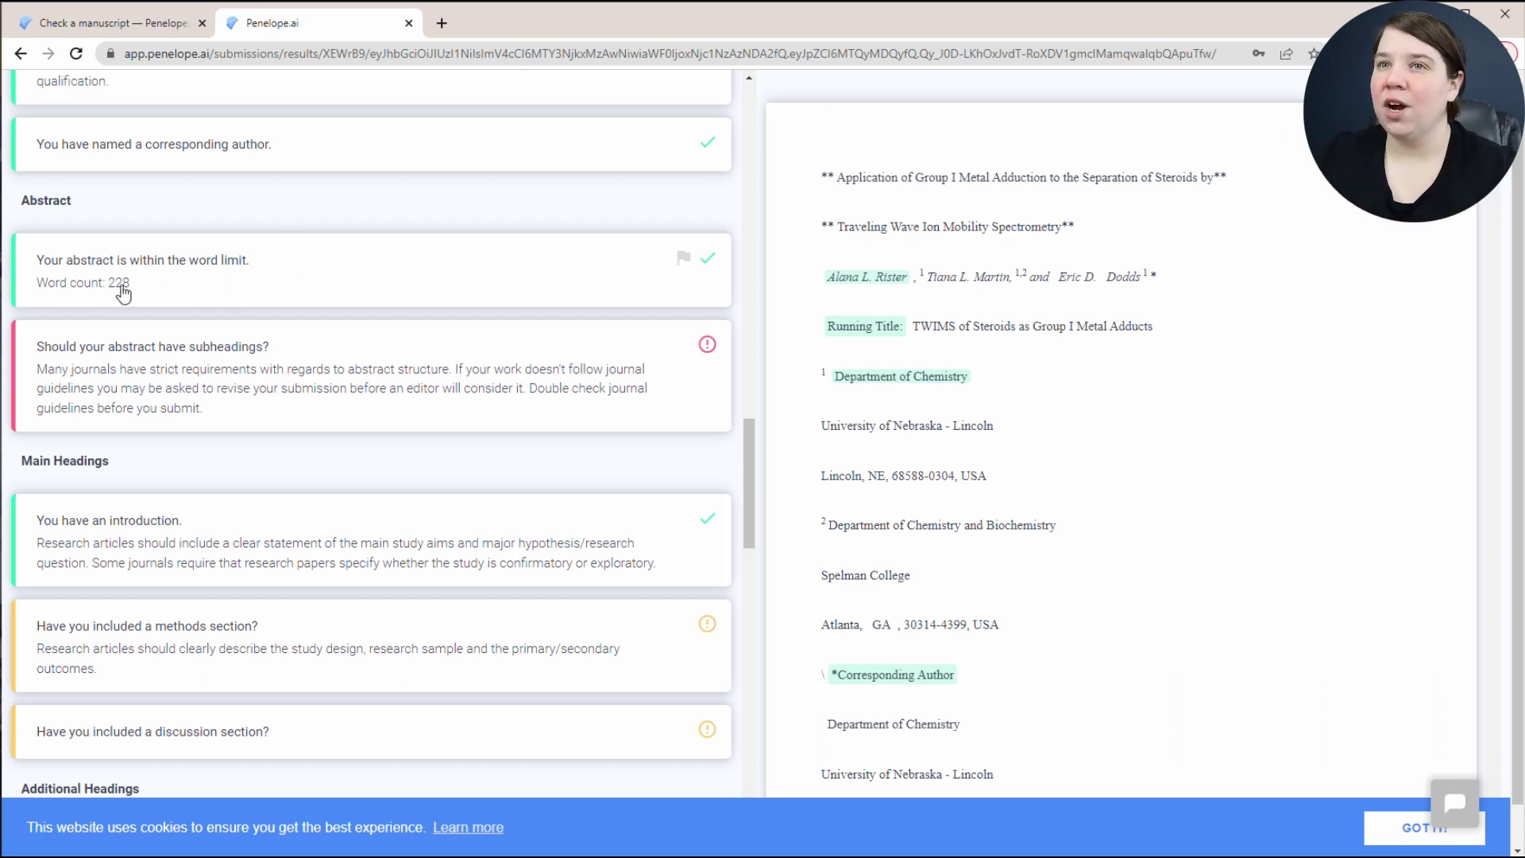
{"action": "scroll", "coordinate": [262, 358], "scroll_direction": "down", "scroll_amount": 4}
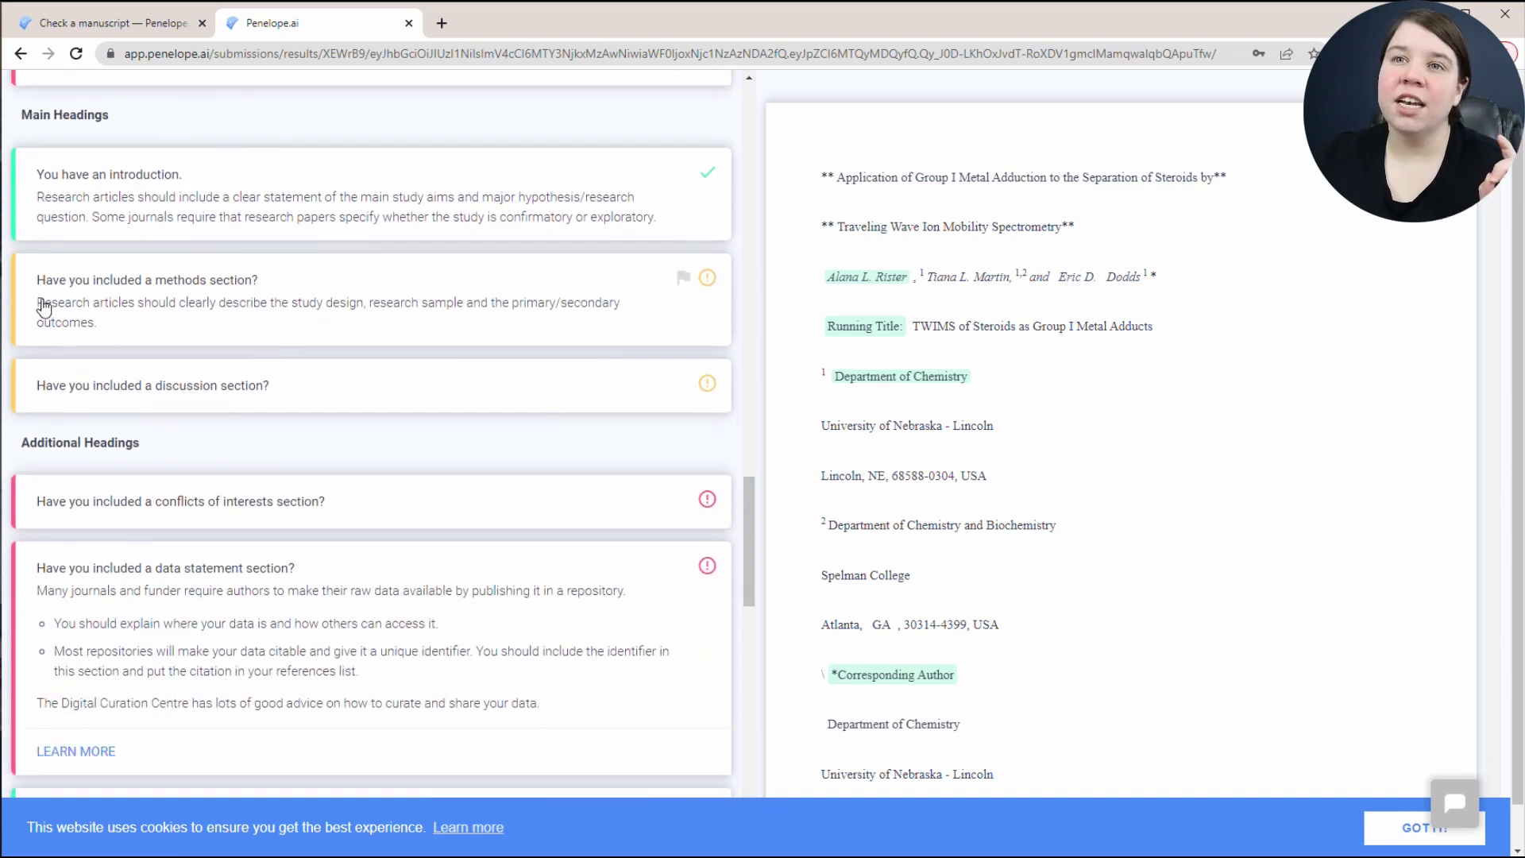
- Compare the Main Headings feedback on the methods and discussion sections with the Experimental and Results headings in the manuscript preview
{"action": "scroll", "coordinate": [1055, 313], "scroll_direction": "down", "scroll_amount": 6}
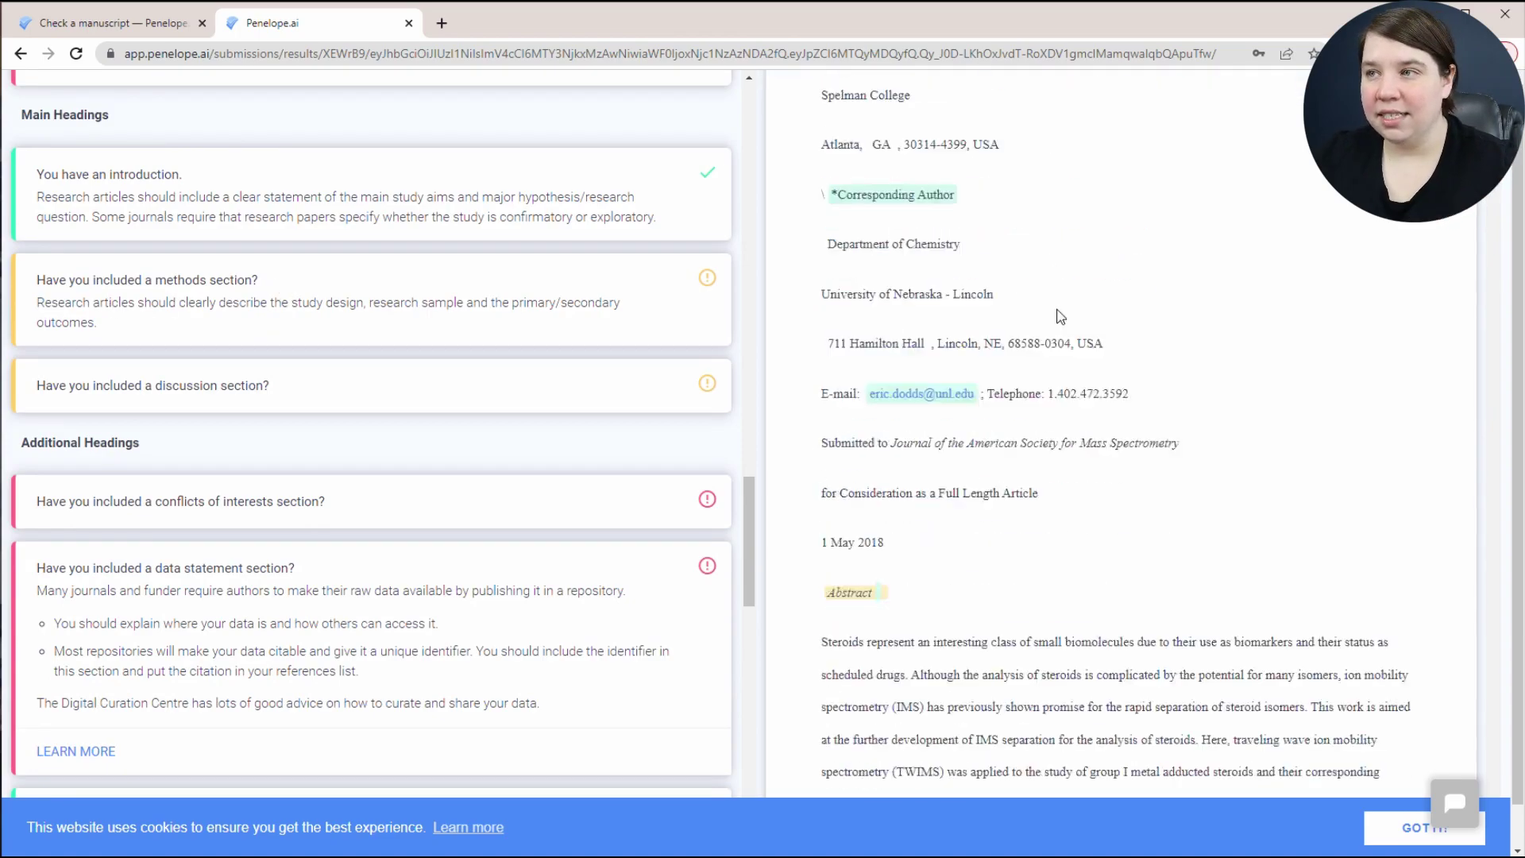
{"action": "left_click_drag", "start_coordinate": [1498, 195], "coordinate": [1500, 268]}
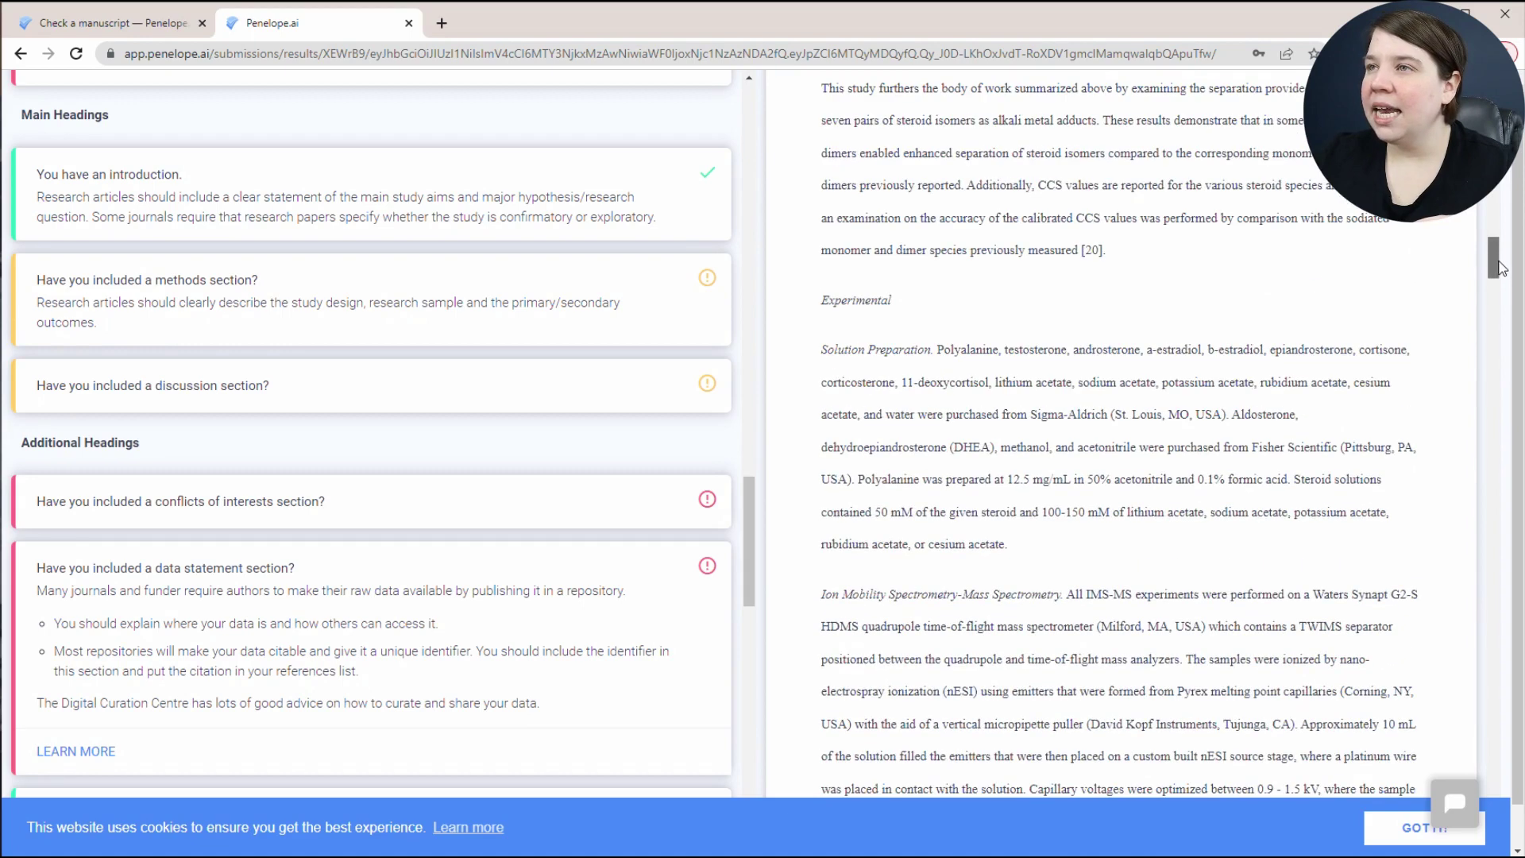
{"action": "left_click_drag", "start_coordinate": [821, 306], "coordinate": [898, 317]}
{"action": "left_click", "coordinate": [964, 308]}
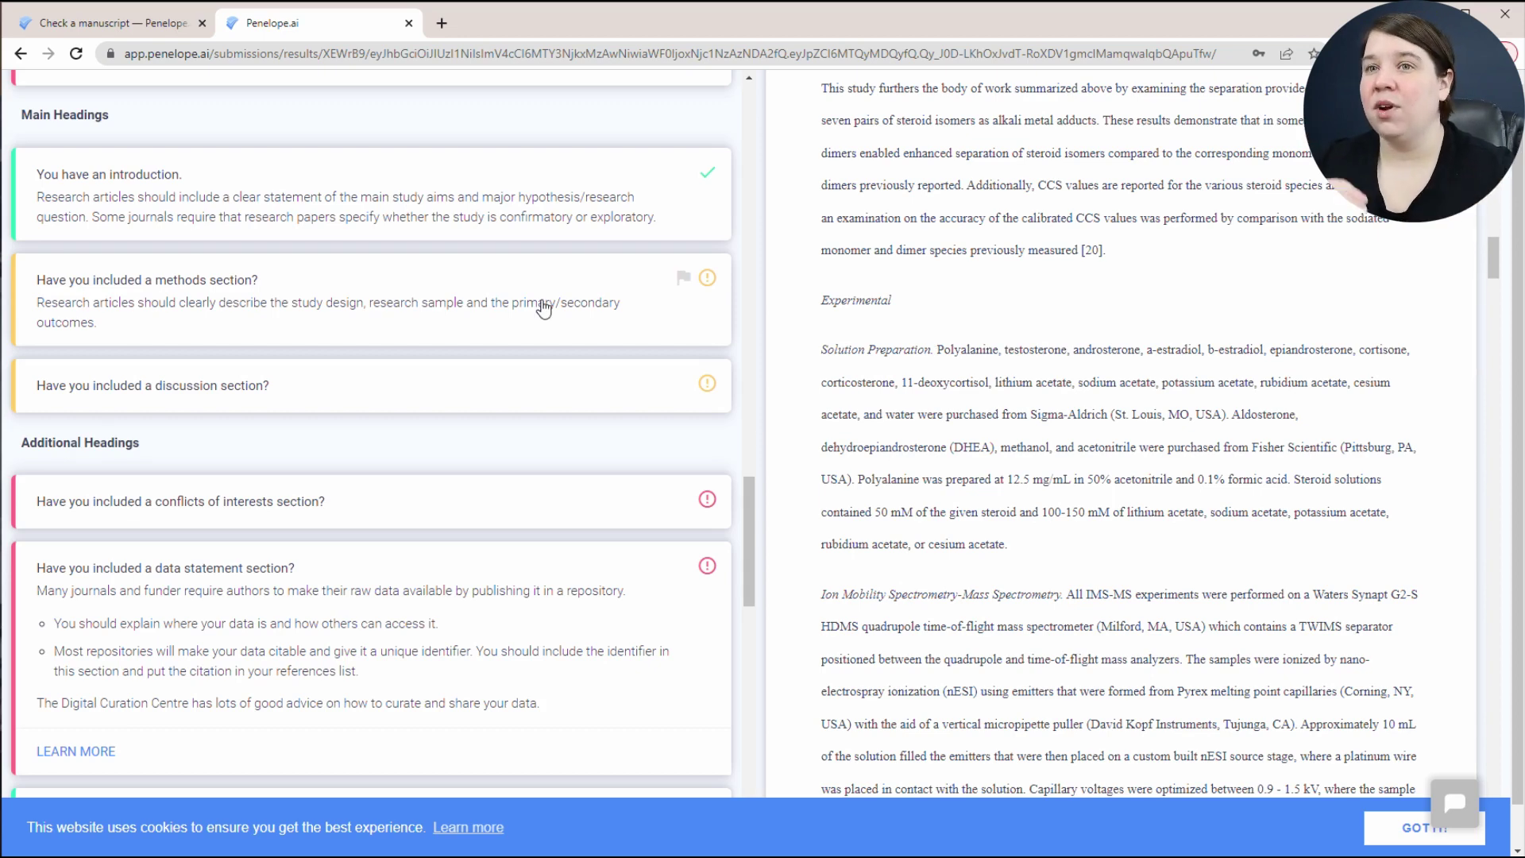
{"action": "scroll", "coordinate": [1052, 403], "scroll_direction": "down", "scroll_amount": 7}
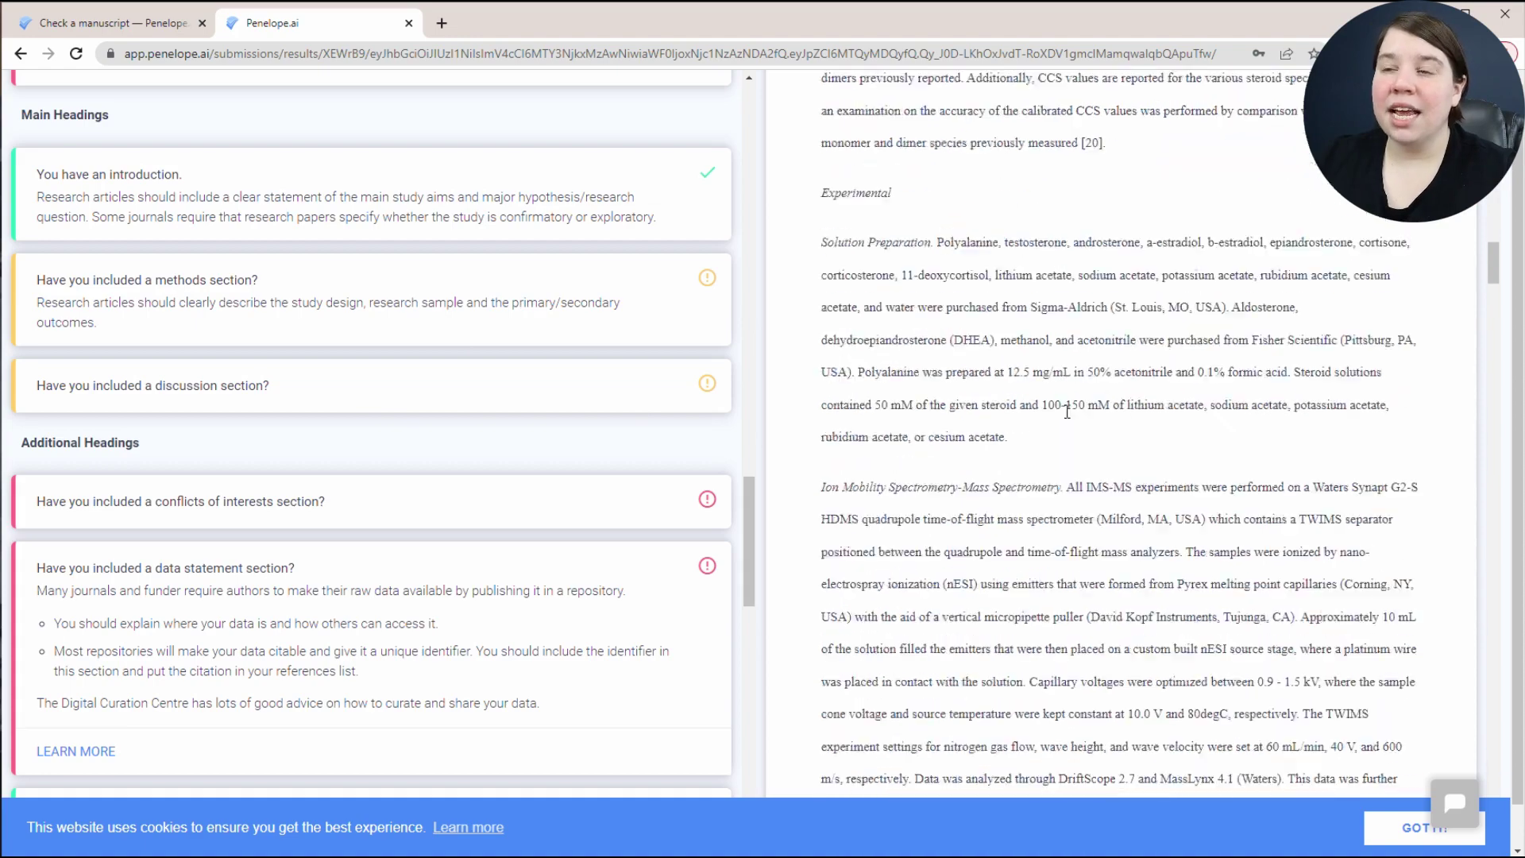
{"action": "mouse_move", "coordinate": [1497, 310]}
{"action": "left_mouse_down"}
{"action": "mouse_move", "coordinate": [1499, 352]}
{"action": "mouse_move", "coordinate": [1498, 324]}
{"action": "left_mouse_up"}
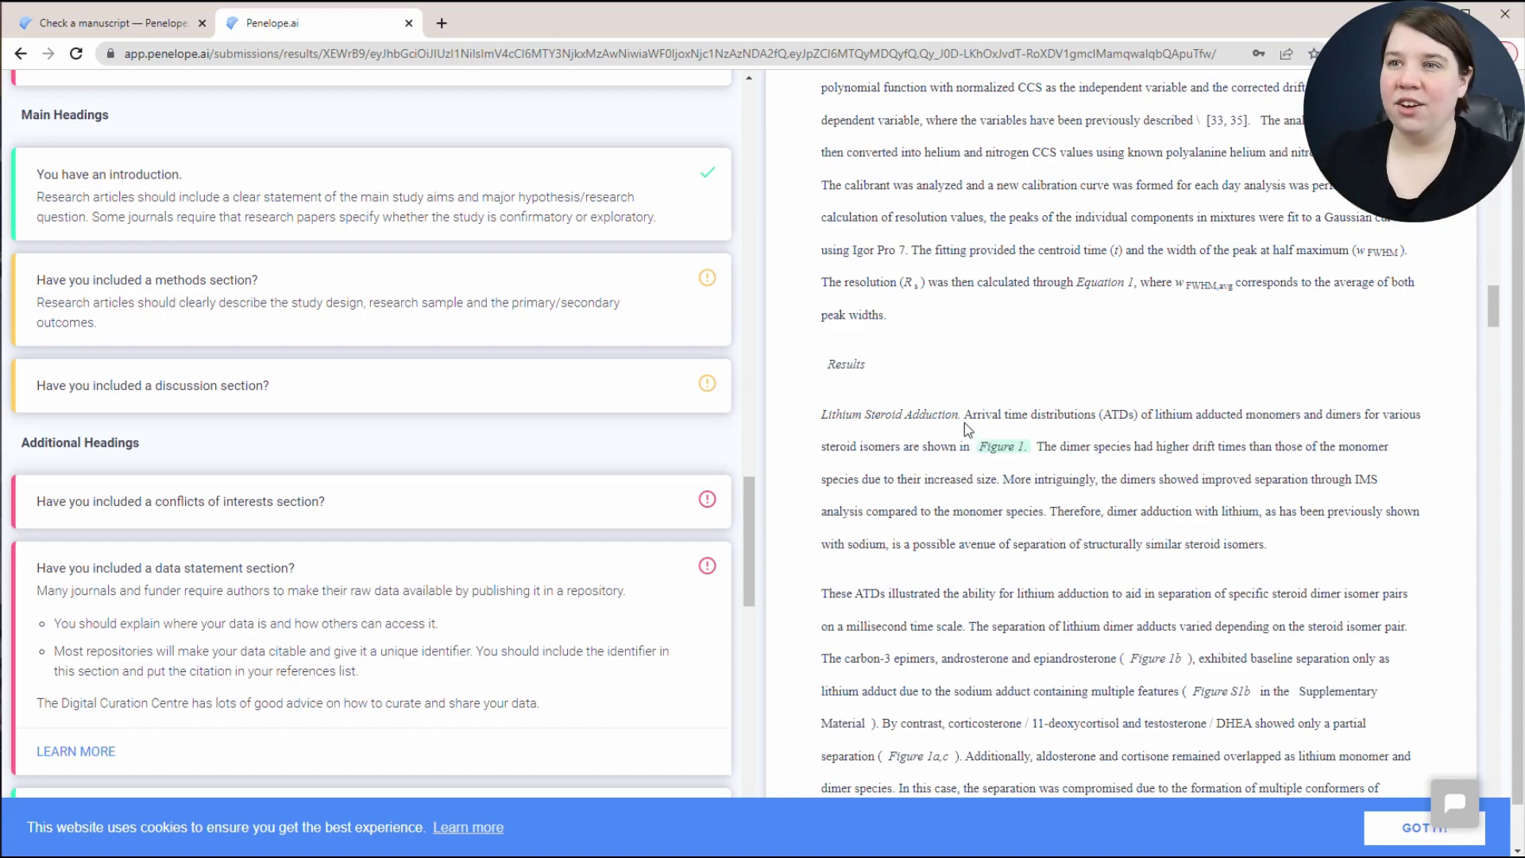
- Review the Additional Headings feedback on conflicts of interest, data statement, acknowledgements and funding
{"action": "scroll", "coordinate": [630, 421], "scroll_direction": "down", "scroll_amount": 3}
{"action": "scroll", "coordinate": [1181, 282], "scroll_direction": "down", "scroll_amount": 8}
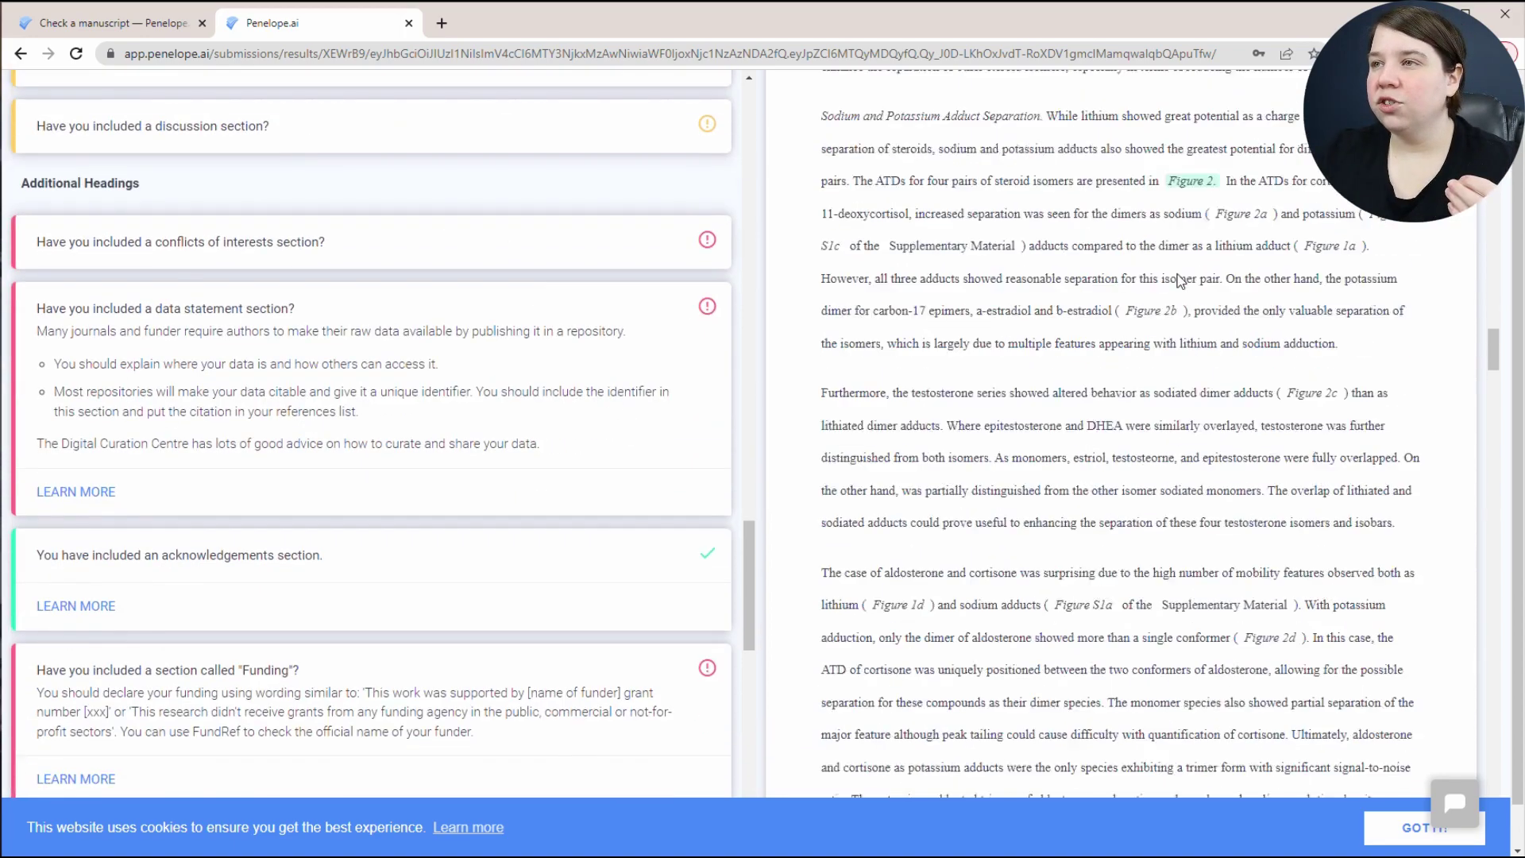
{"action": "scroll", "coordinate": [1180, 282], "scroll_direction": "down", "scroll_amount": 2}
{"action": "scroll", "coordinate": [585, 316], "scroll_direction": "up", "scroll_amount": 3}
{"action": "scroll", "coordinate": [275, 209], "scroll_direction": "down", "scroll_amount": 5}
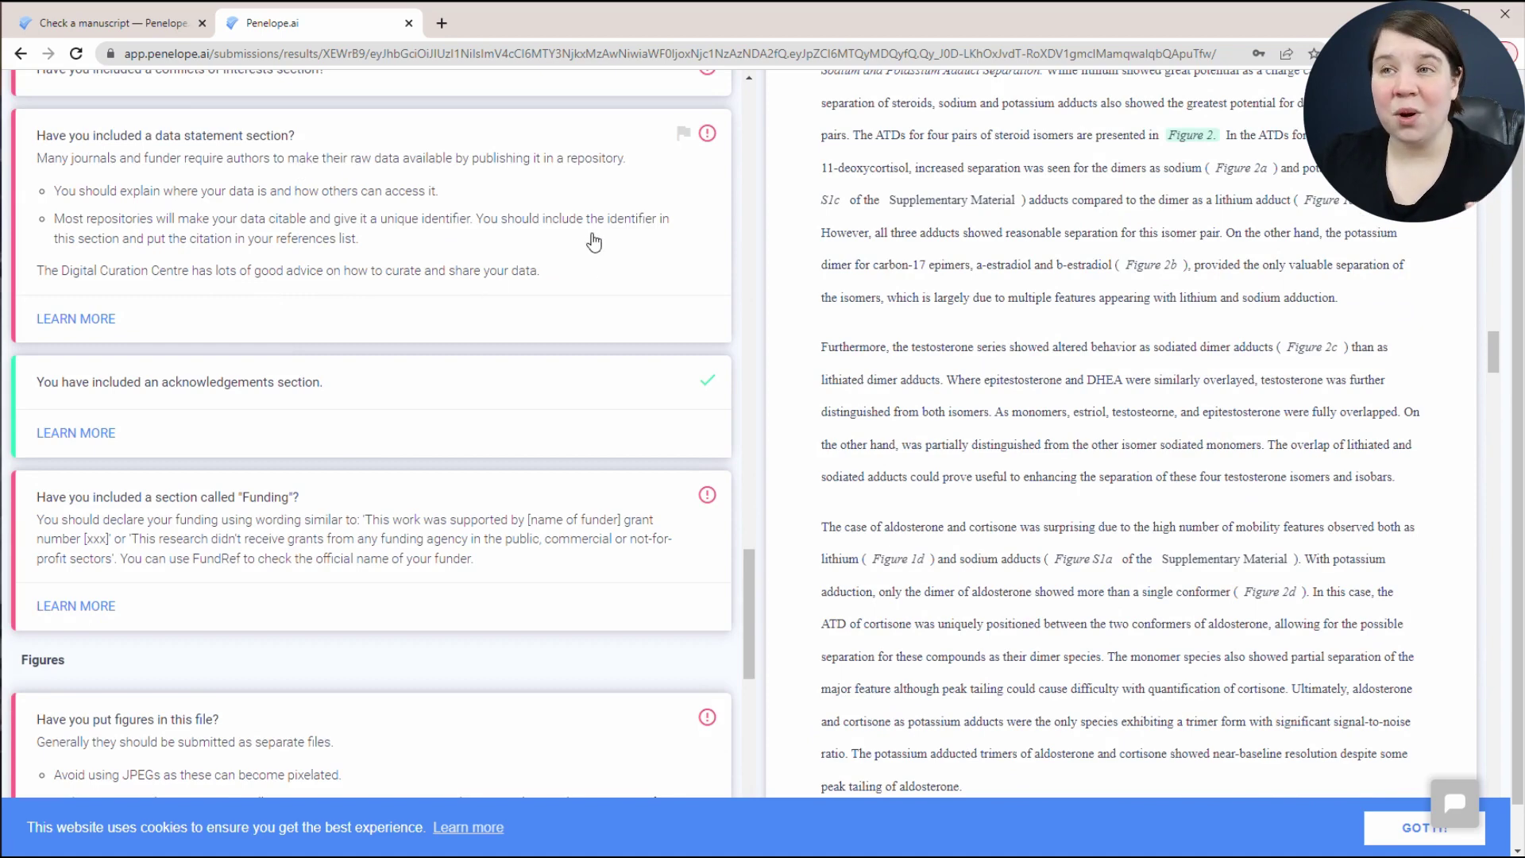
{"action": "scroll", "coordinate": [591, 262], "scroll_direction": "down", "scroll_amount": 2}
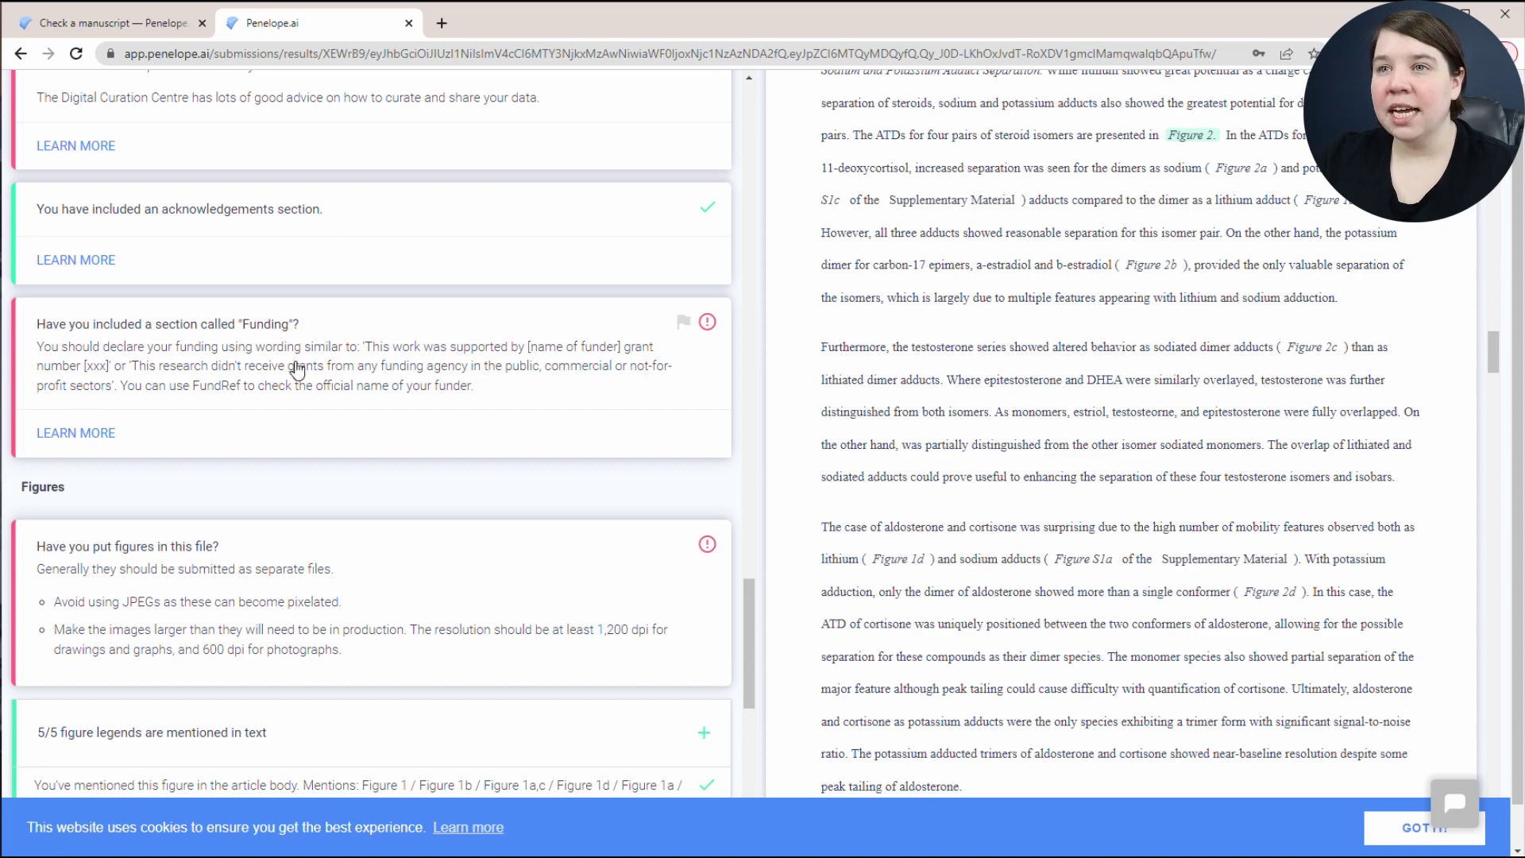
- Examine the Figures feedback on file placement, in-text mentions and legends, plus the Referencing checks that end the report
{"action": "scroll", "coordinate": [460, 303], "scroll_direction": "down", "scroll_amount": 5}
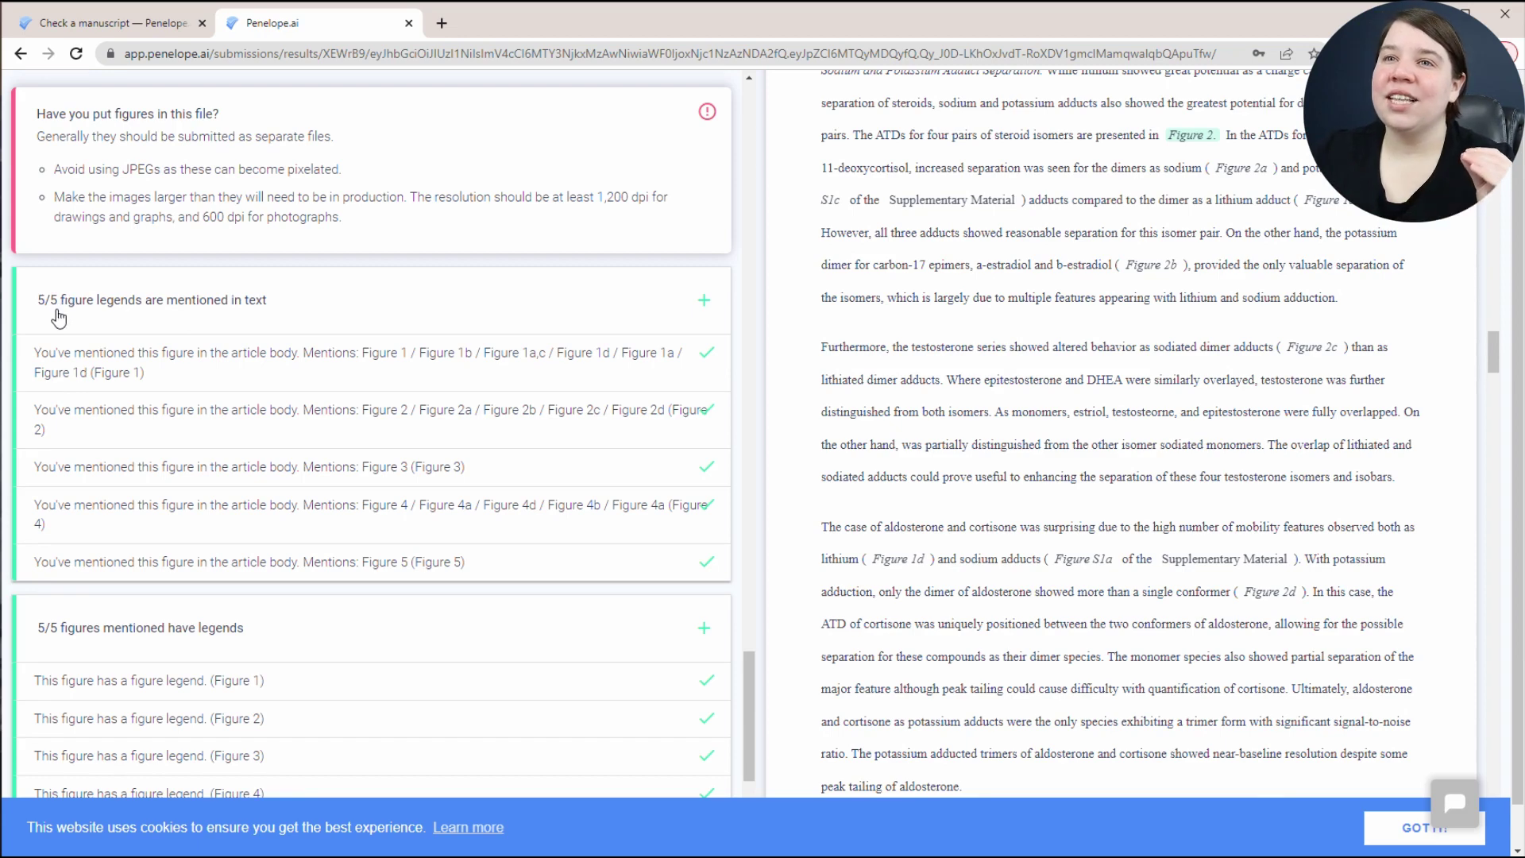
{"action": "scroll", "coordinate": [397, 318], "scroll_direction": "down", "scroll_amount": 3}
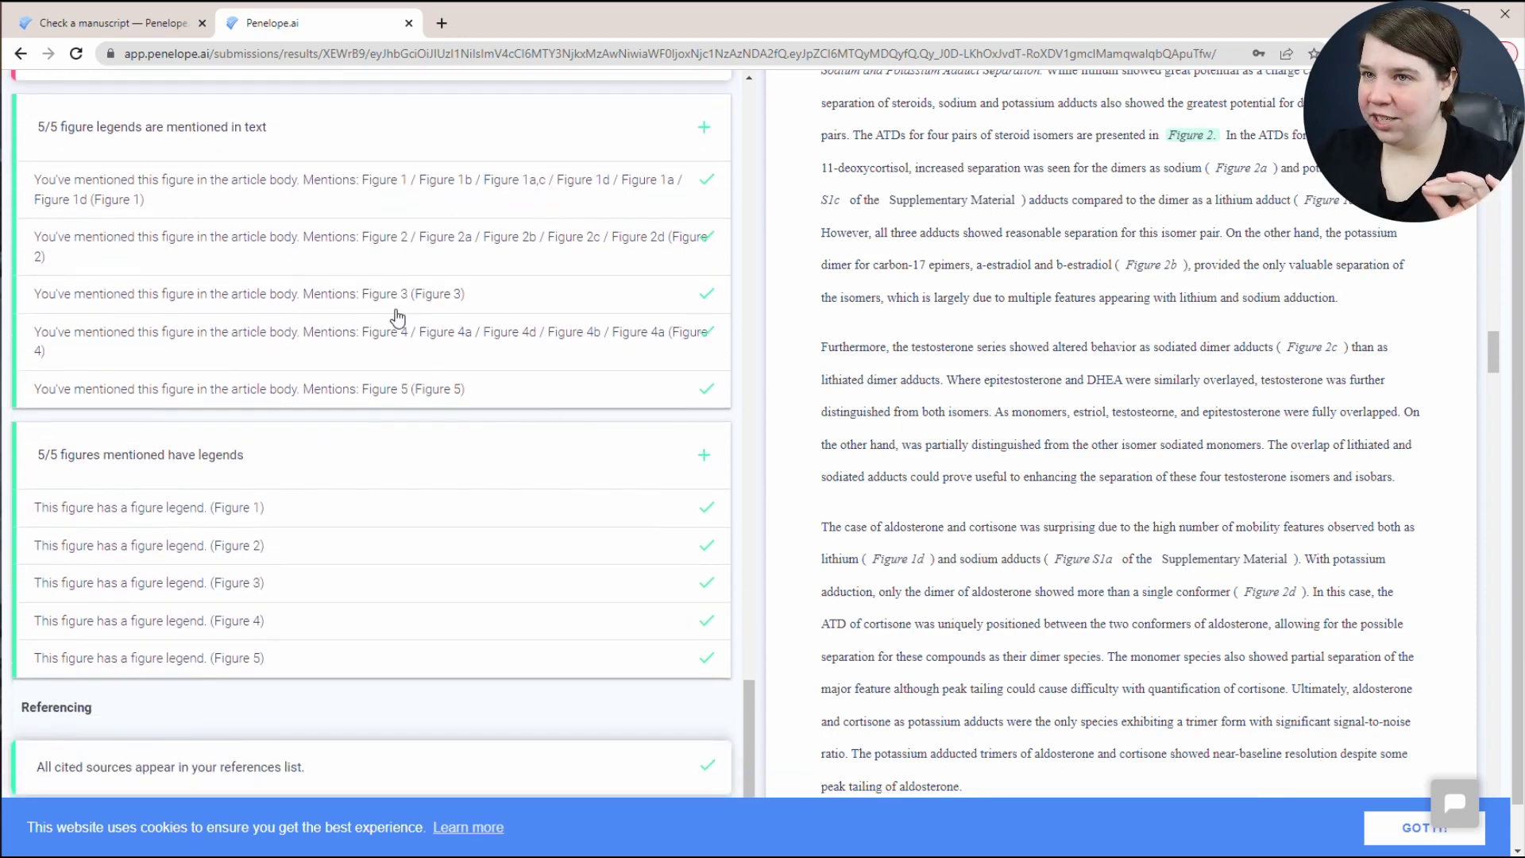
{"action": "scroll", "coordinate": [397, 317], "scroll_direction": "up", "scroll_amount": 2}
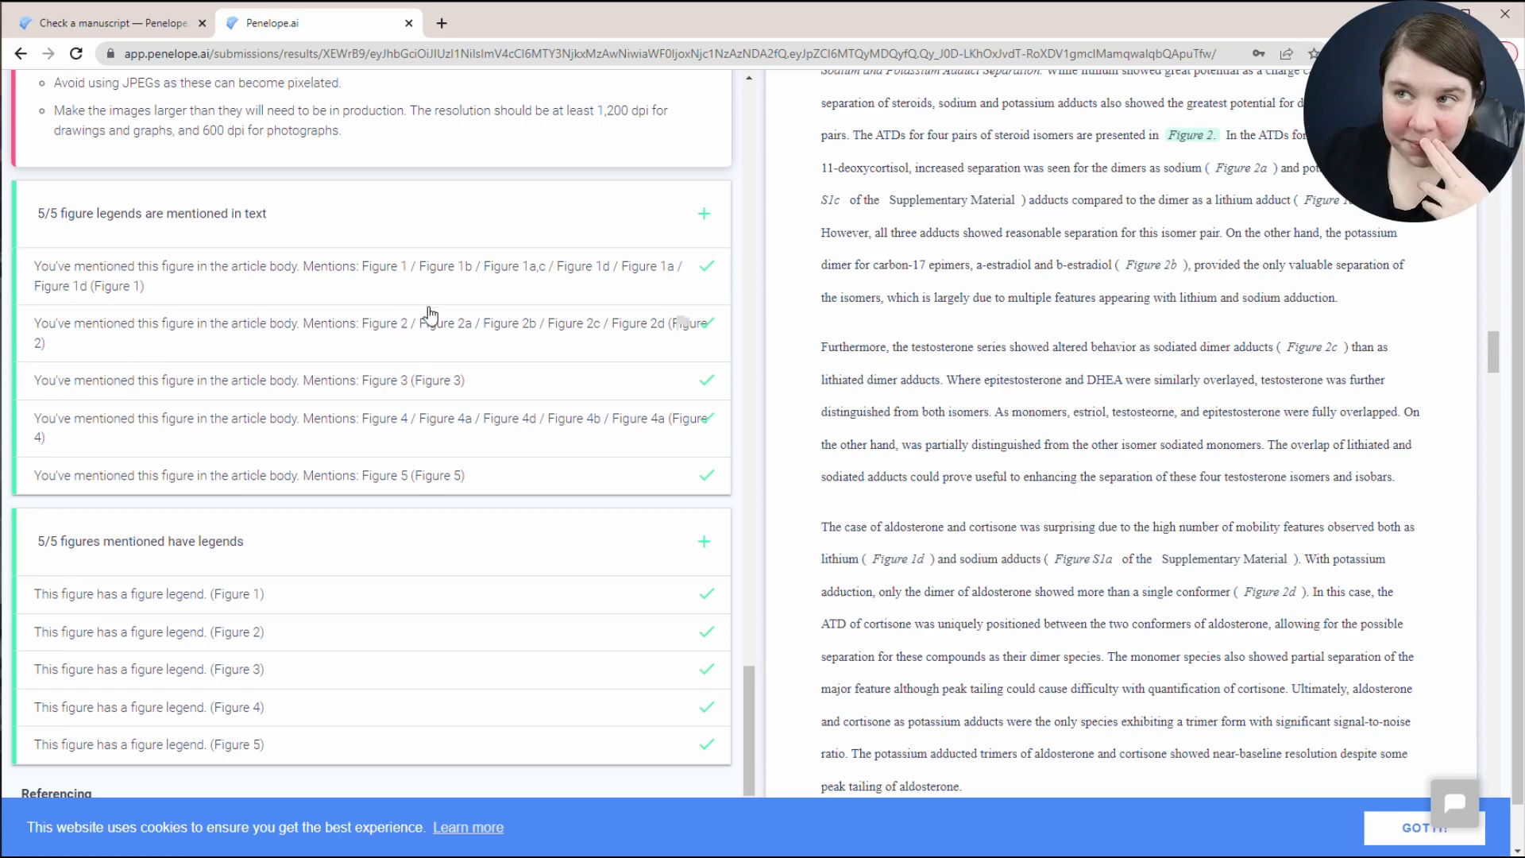
{"action": "scroll", "coordinate": [442, 347], "scroll_direction": "down", "scroll_amount": 2}
{"action": "scroll", "coordinate": [436, 254], "scroll_direction": "up", "scroll_amount": 3}
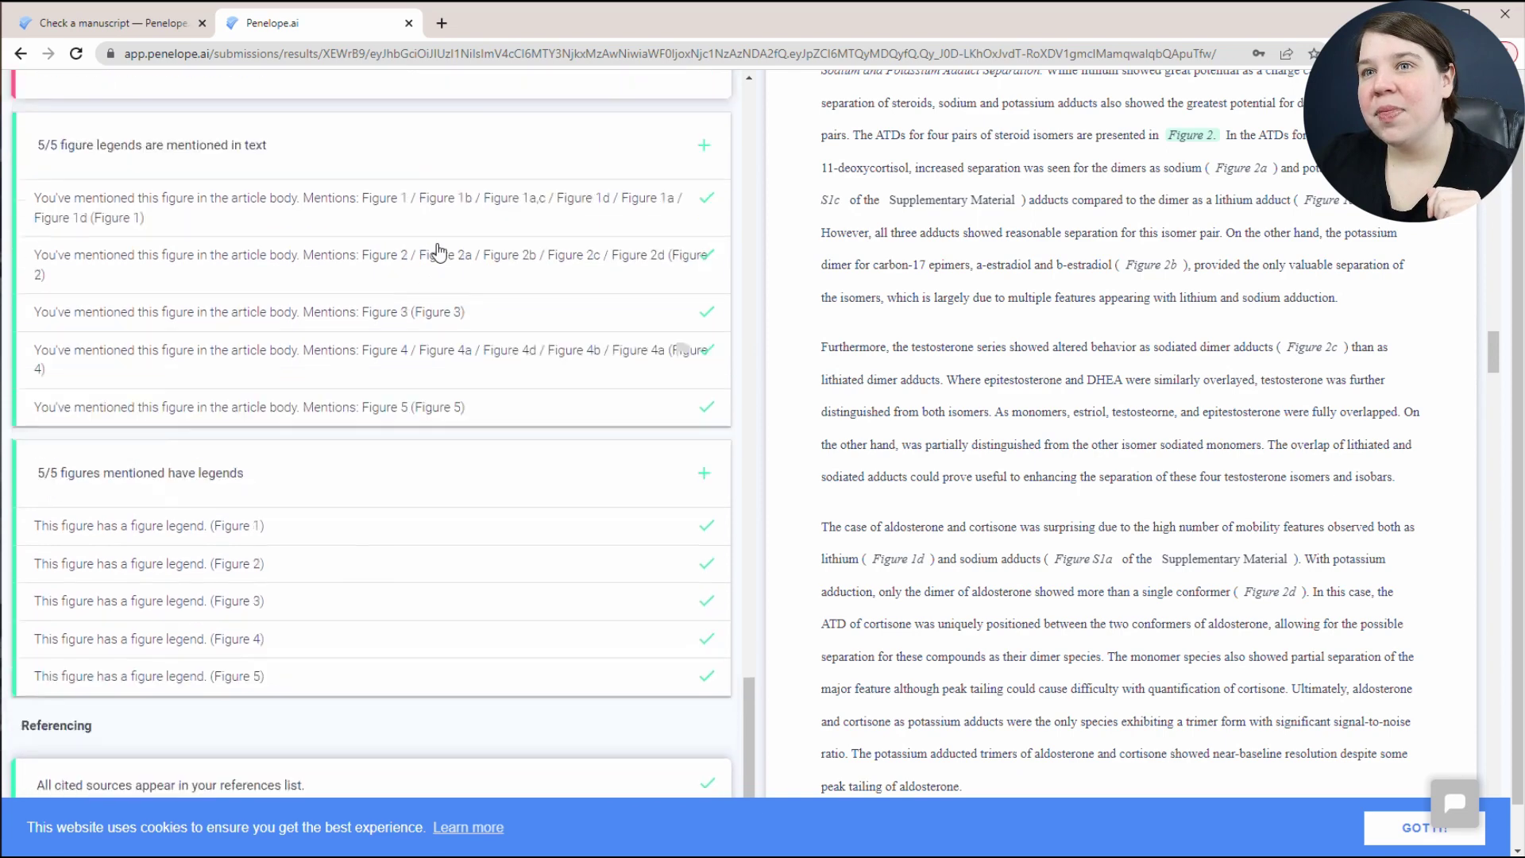
{"action": "scroll", "coordinate": [286, 449], "scroll_direction": "down", "scroll_amount": 2}
{"action": "scroll", "coordinate": [298, 449], "scroll_direction": "down", "scroll_amount": 1}
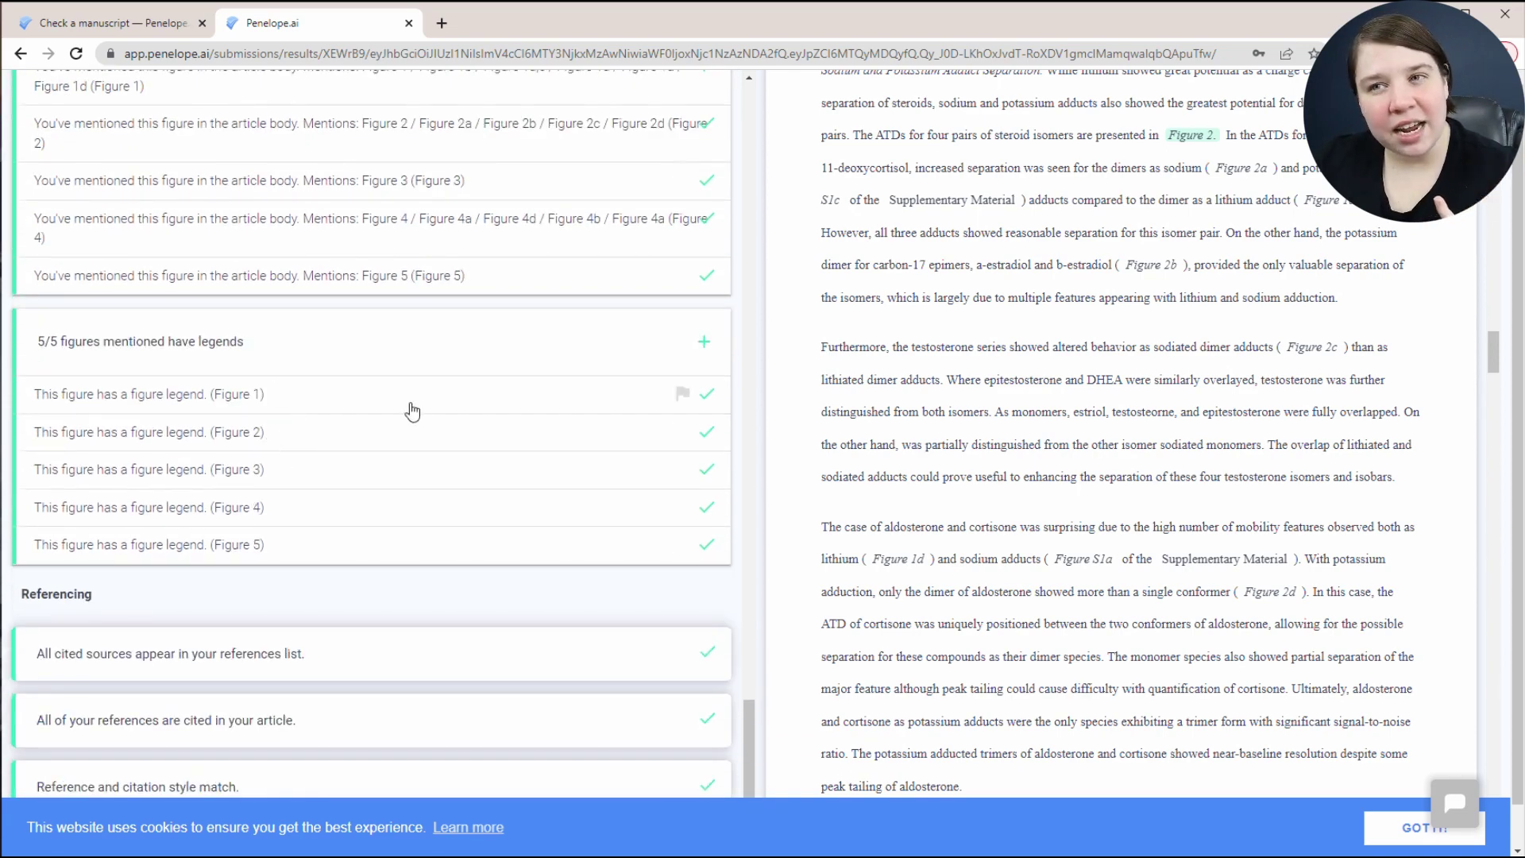
{"action": "scroll", "coordinate": [418, 412], "scroll_direction": "down", "scroll_amount": 1}
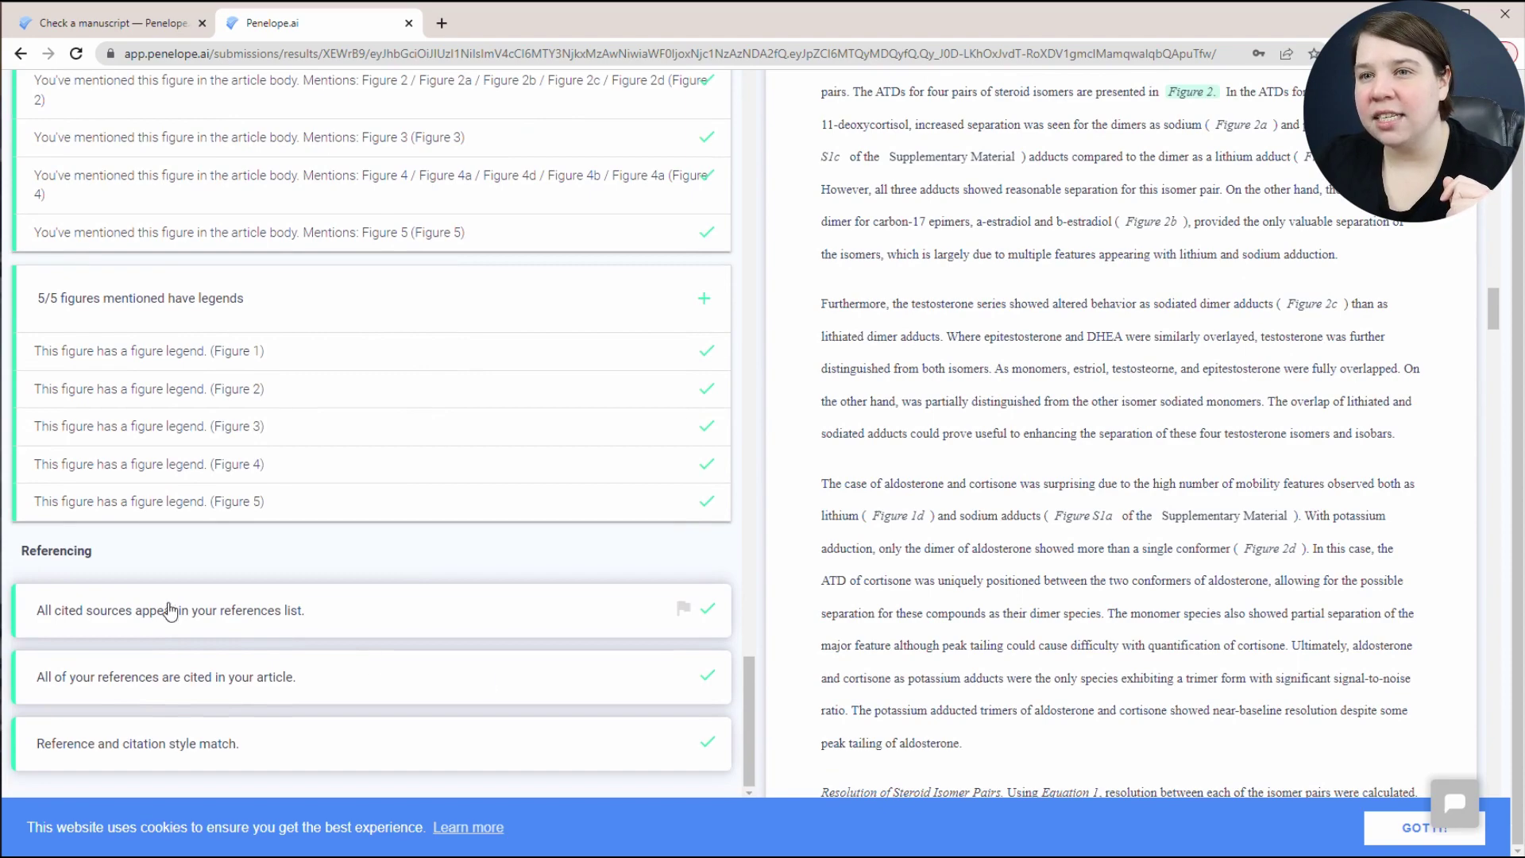